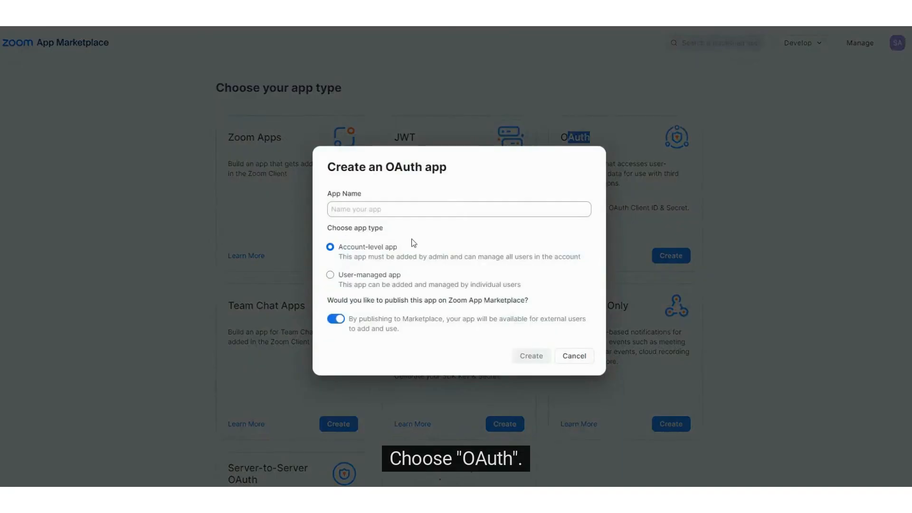
Create an Account-level OAuth app named 'Eventspark connection' with Marketplace publishing turned off
{"action": "left_click", "coordinate": [357, 210]}
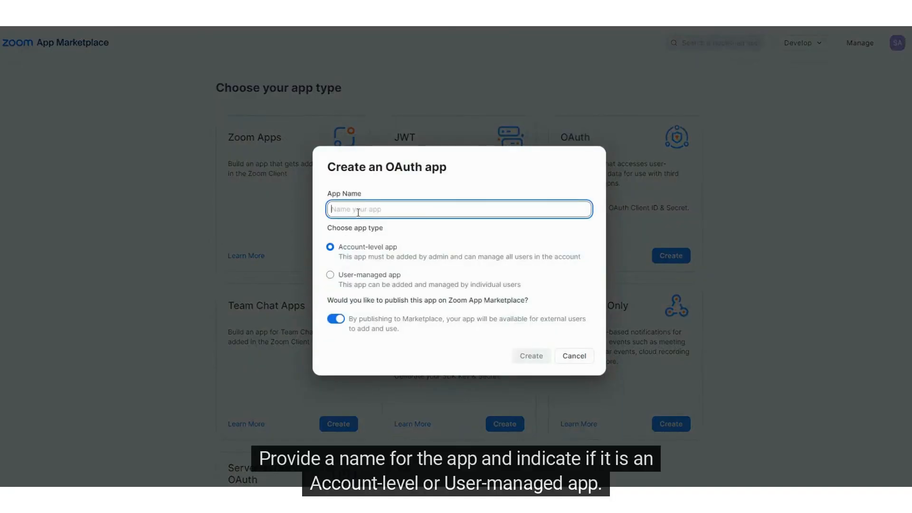
{"action": "type", "text": "Eve"}
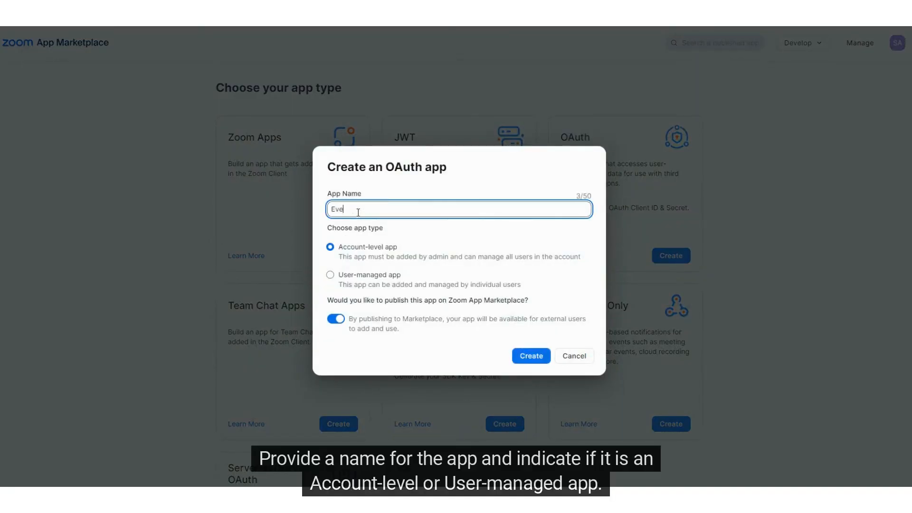
{"action": "type", "text": "ntspark connection"}
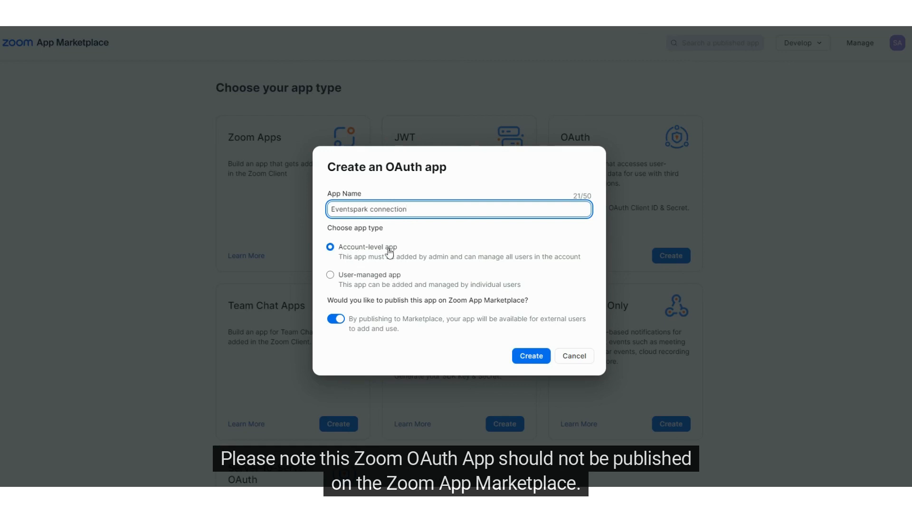
{"action": "left_click", "coordinate": [335, 322]}
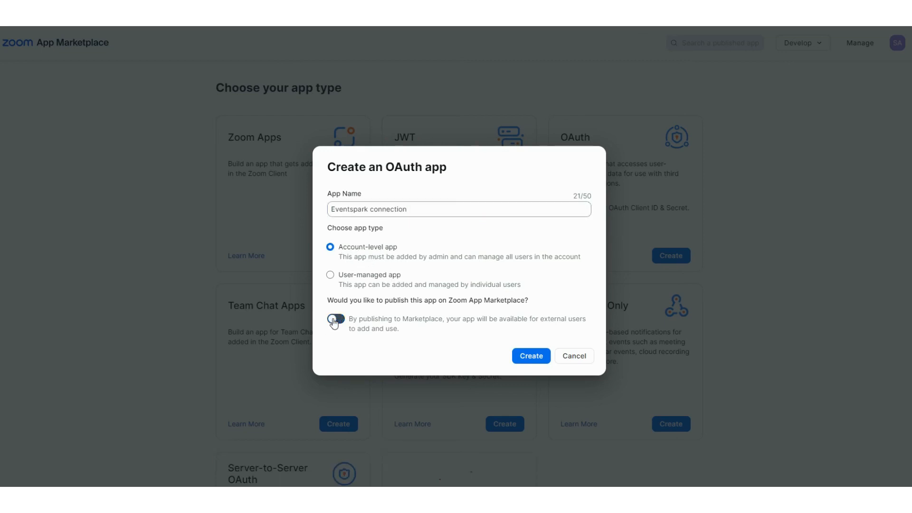
{"action": "left_click", "coordinate": [531, 356]}
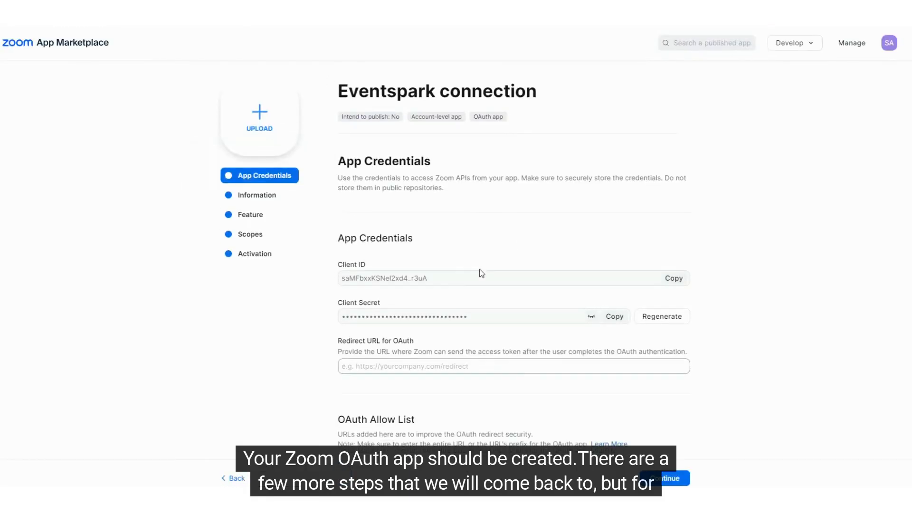
{"action": "scroll", "coordinate": [481, 271], "scroll_direction": "down", "scroll_amount": 3}
{"action": "scroll", "coordinate": [475, 276], "scroll_direction": "up", "scroll_amount": 3}
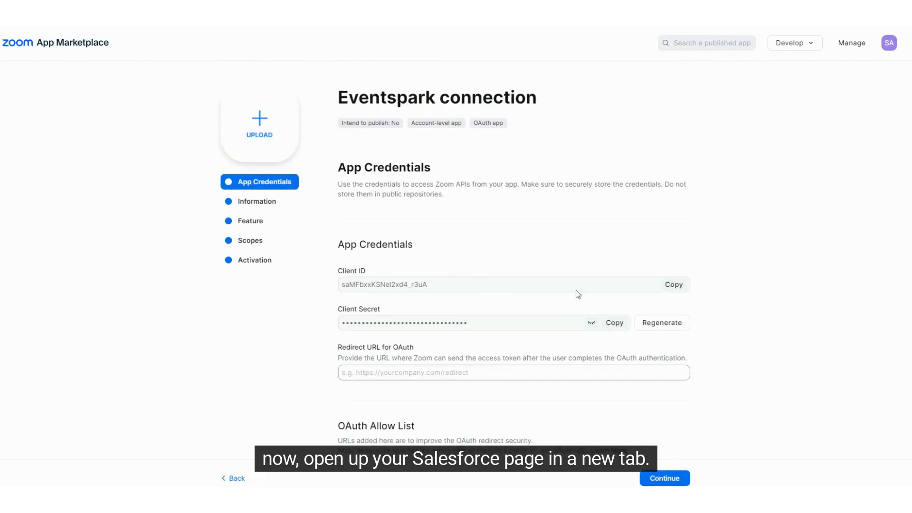
{"action": "scroll", "coordinate": [390, 330], "scroll_direction": "down", "scroll_amount": 1}
{"action": "scroll", "coordinate": [390, 329], "scroll_direction": "down", "scroll_amount": 1}
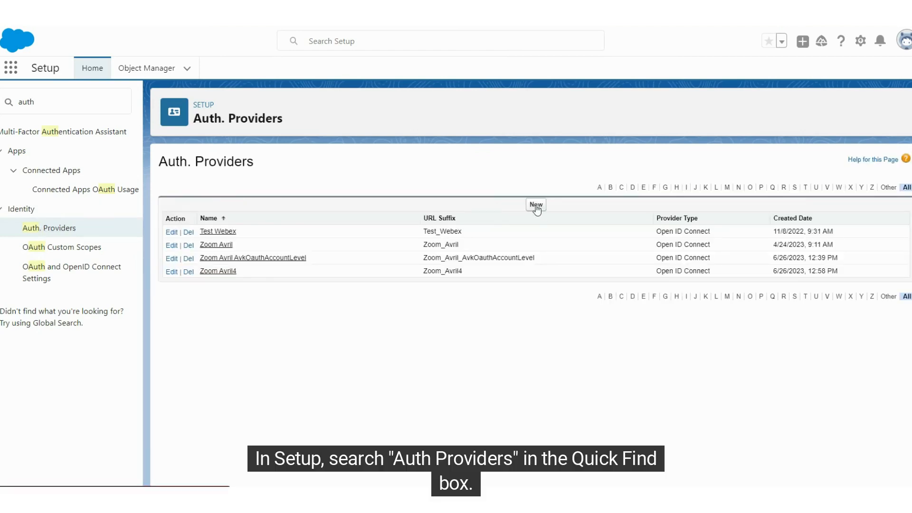
Start a new Open ID Connect auth provider named 'ES Zoom connection'
{"action": "left_click", "coordinate": [536, 205]}
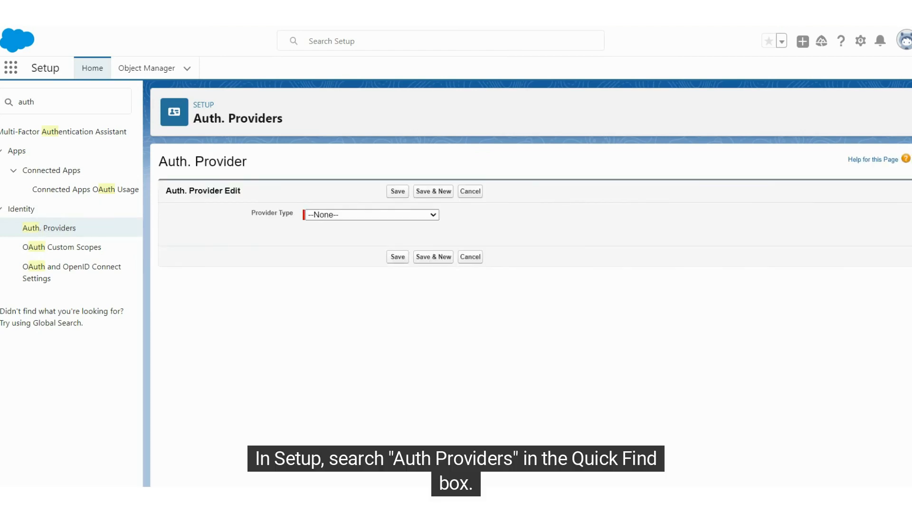
{"action": "left_click", "coordinate": [357, 216]}
{"action": "left_click", "coordinate": [350, 329]}
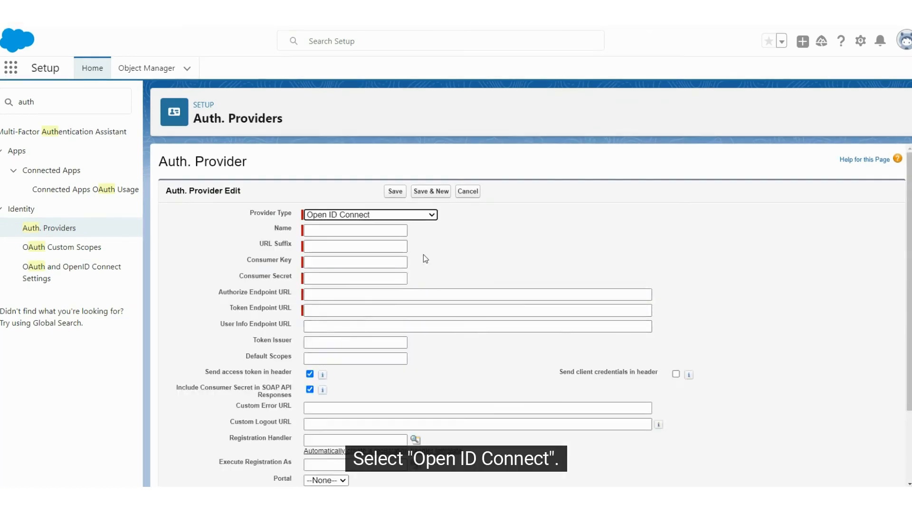
{"action": "left_click", "coordinate": [360, 230]}
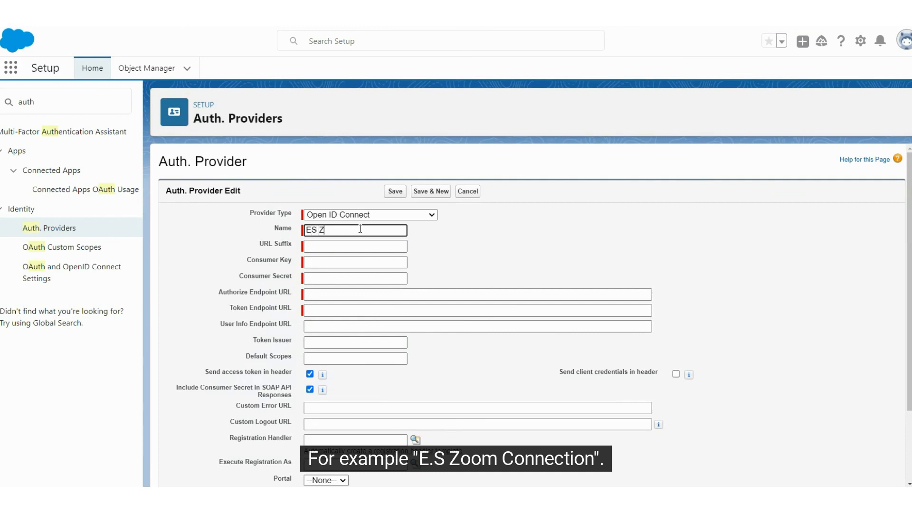
{"action": "type", "text": "nnec"}
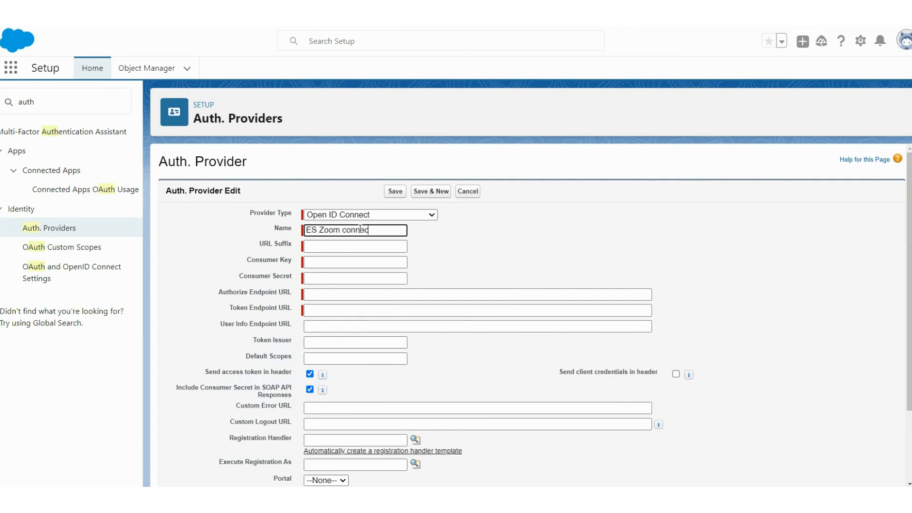
{"action": "type", "text": "tion"}
Paste the Zoom app's client ID and client secret as the consumer key and secret
{"action": "left_click", "coordinate": [355, 246]}
{"action": "left_click", "coordinate": [348, 262]}
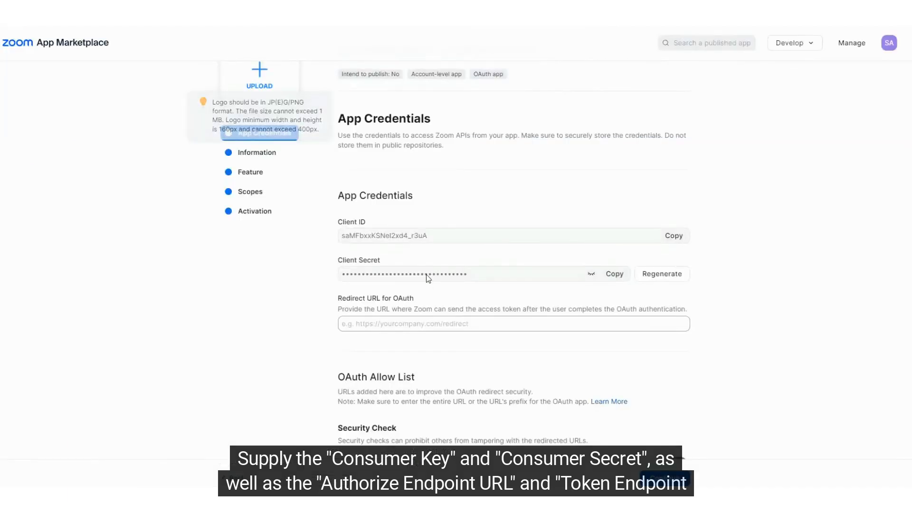
{"action": "left_click", "coordinate": [671, 237]}
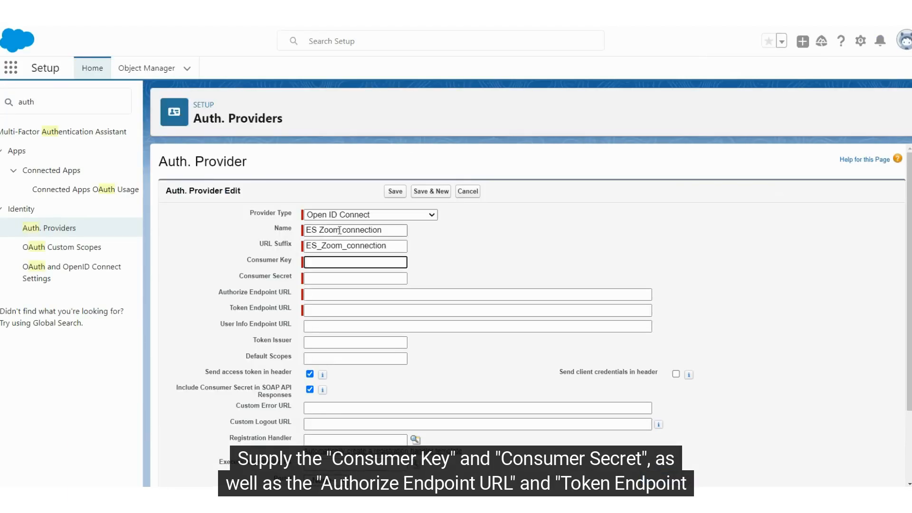
{"action": "key", "text": "ctrl+v"}
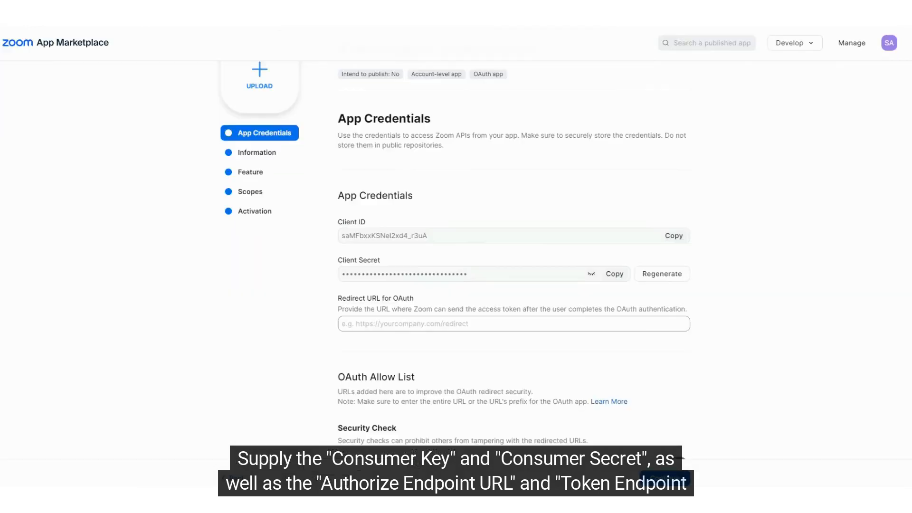
{"action": "left_click", "coordinate": [617, 273]}
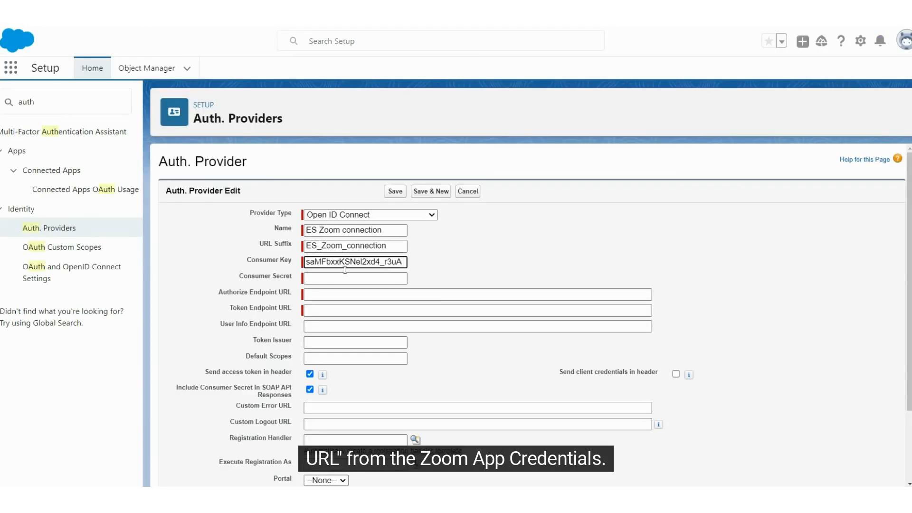
{"action": "key", "text": "Tab"}
{"action": "key", "text": "ctrl+v"}
Paste Zoom's authorize and token endpoint URLs into the provider form
{"action": "left_click", "coordinate": [335, 295]}
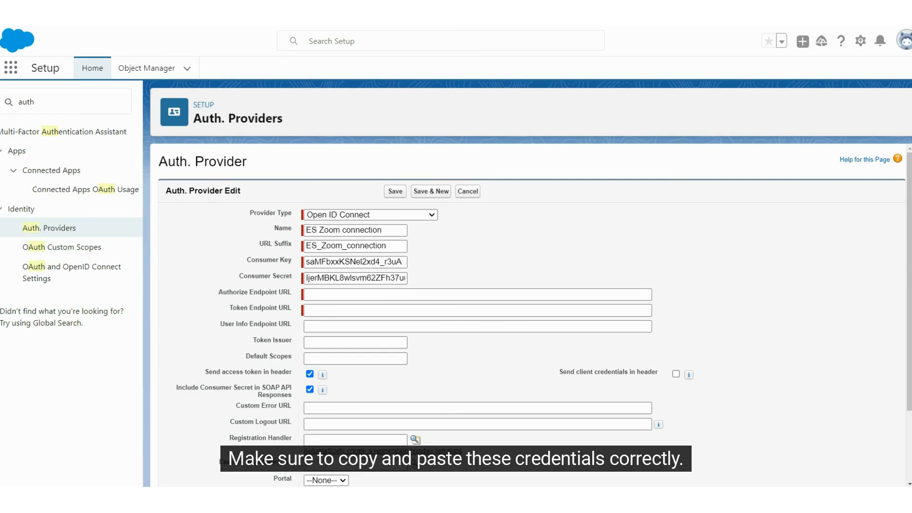
{"action": "left_click", "coordinate": [311, 295]}
{"action": "key", "text": "ctrl+v"}
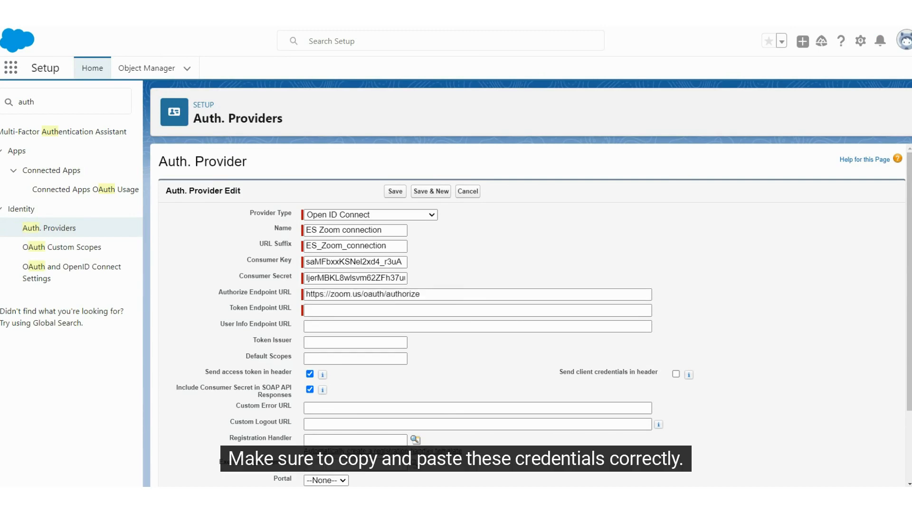
{"action": "left_click", "coordinate": [373, 309]}
{"action": "key", "text": "ctrl+v"}
{"action": "left_click", "coordinate": [526, 392]}
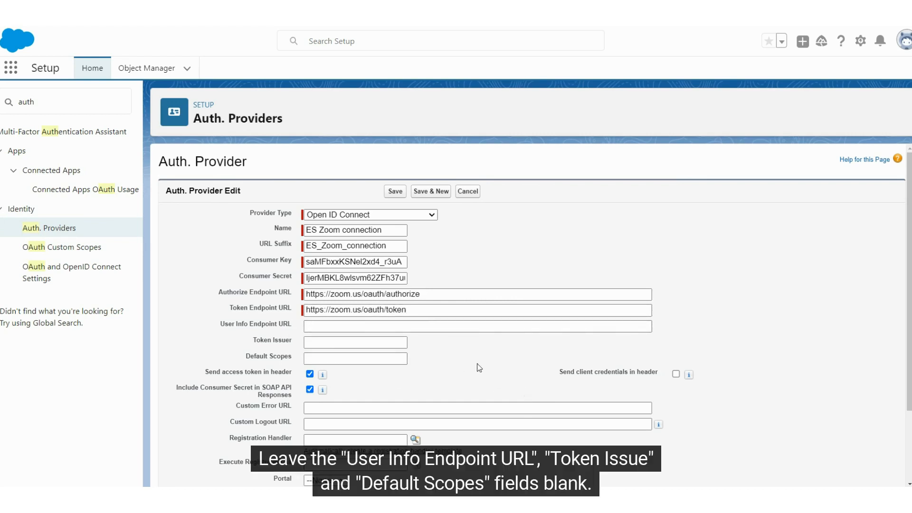
{"action": "scroll", "coordinate": [481, 377], "scroll_direction": "down", "scroll_amount": 2}
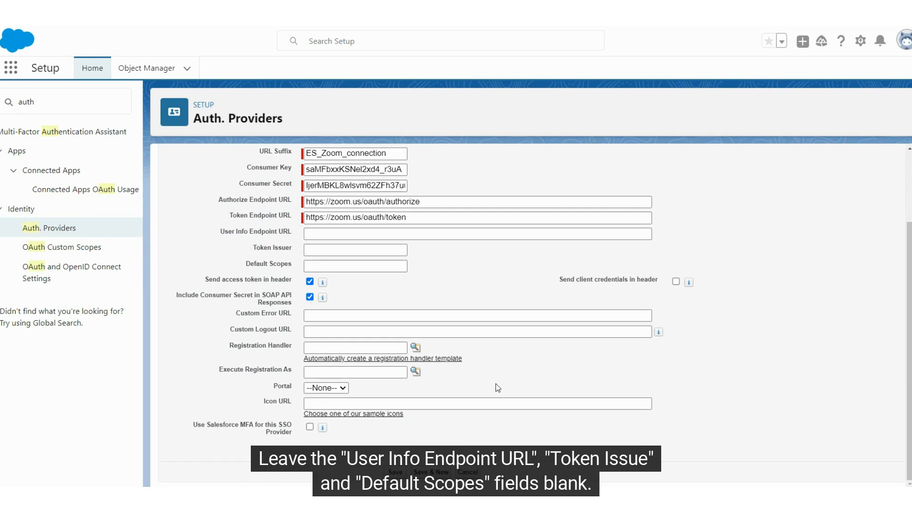
Save the ES Zoom connection provider and select its generated Callback URL for copying
{"action": "left_click", "coordinate": [399, 475]}
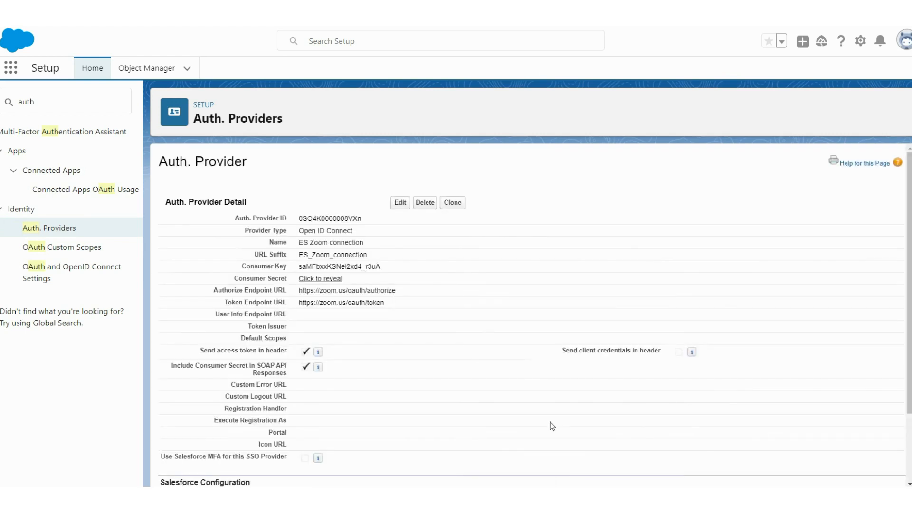
{"action": "scroll", "coordinate": [550, 422], "scroll_direction": "down", "scroll_amount": 2}
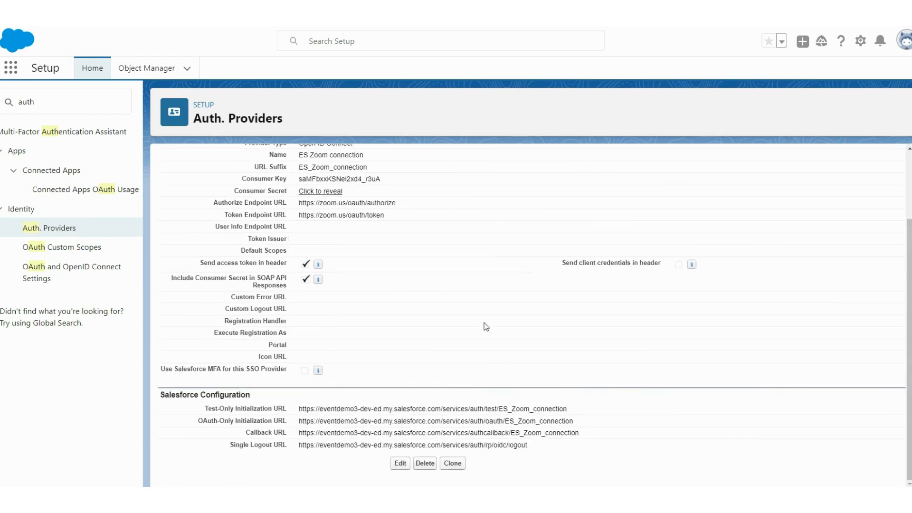
{"action": "left_click_drag", "start_coordinate": [246, 433], "coordinate": [289, 436]}
{"action": "left_click", "coordinate": [299, 437]}
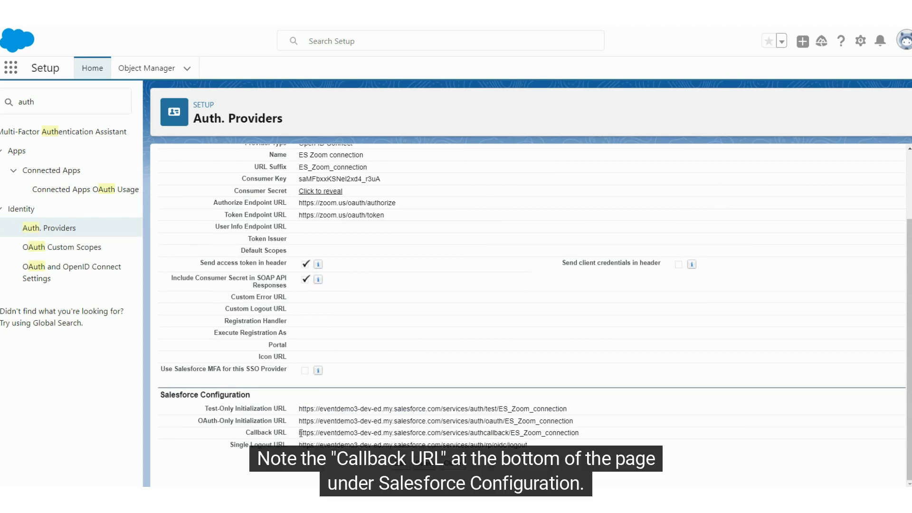
{"action": "left_click_drag", "start_coordinate": [301, 433], "coordinate": [604, 437]}
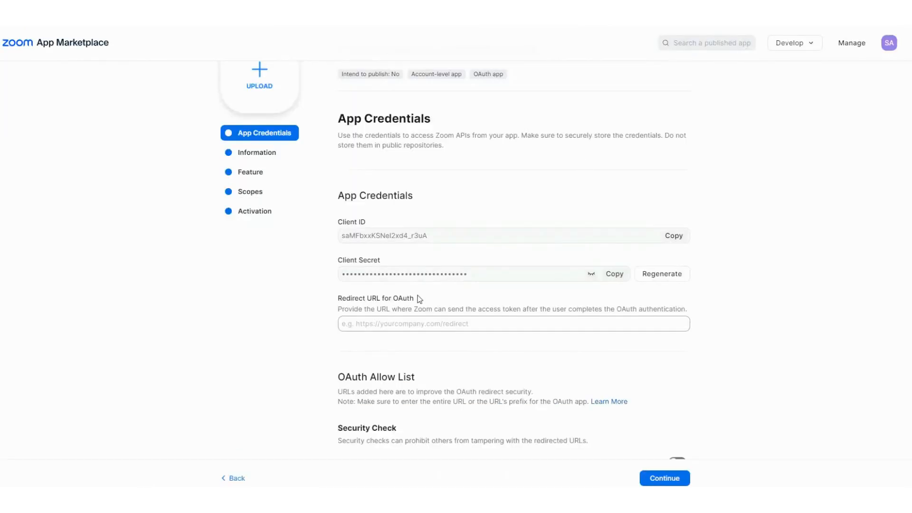
Paste the Salesforce callback URL as the Zoom app's OAuth redirect URL
{"action": "left_click", "coordinate": [356, 324]}
{"action": "scroll", "coordinate": [354, 258], "scroll_direction": "down", "scroll_amount": 2}
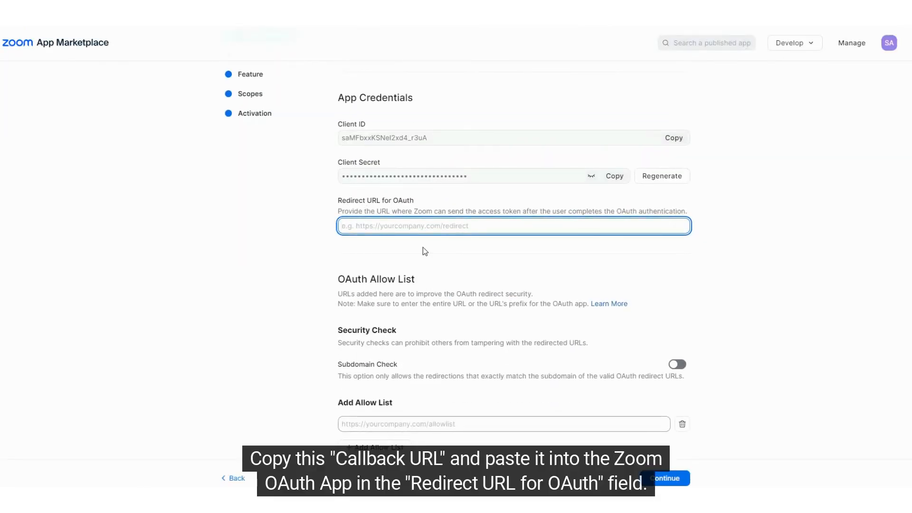
{"action": "key", "text": "ctrl+v"}
{"action": "scroll", "coordinate": [593, 242], "scroll_direction": "down", "scroll_amount": 1}
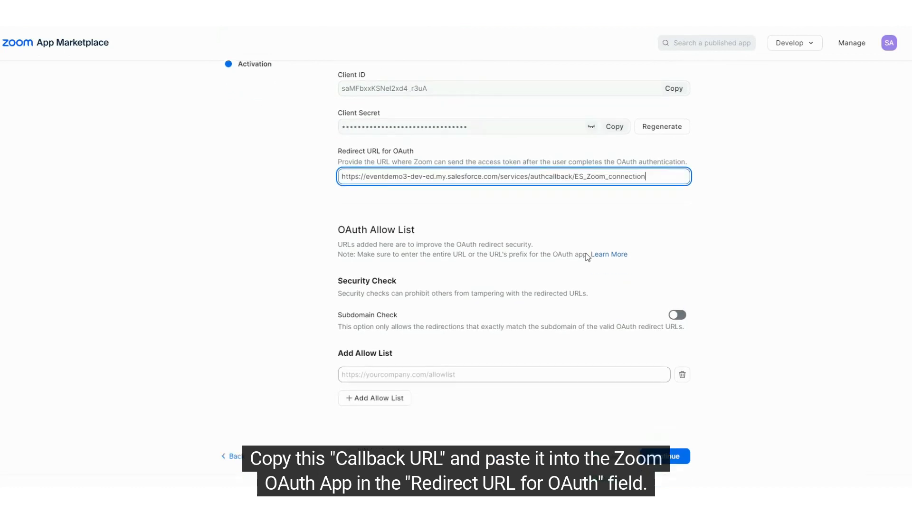
{"action": "scroll", "coordinate": [586, 253], "scroll_direction": "down", "scroll_amount": 1}
{"action": "scroll", "coordinate": [669, 350], "scroll_direction": "up", "scroll_amount": 1}
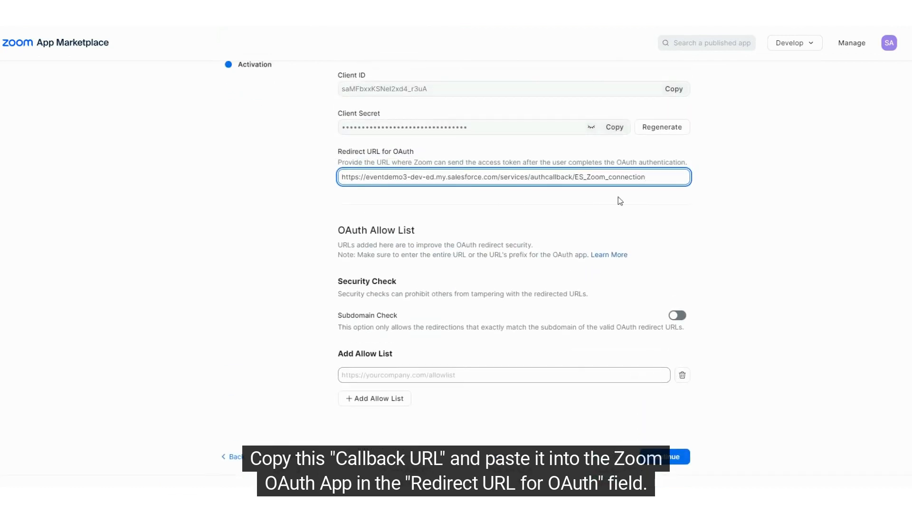
{"action": "triple_click", "coordinate": [357, 364]}
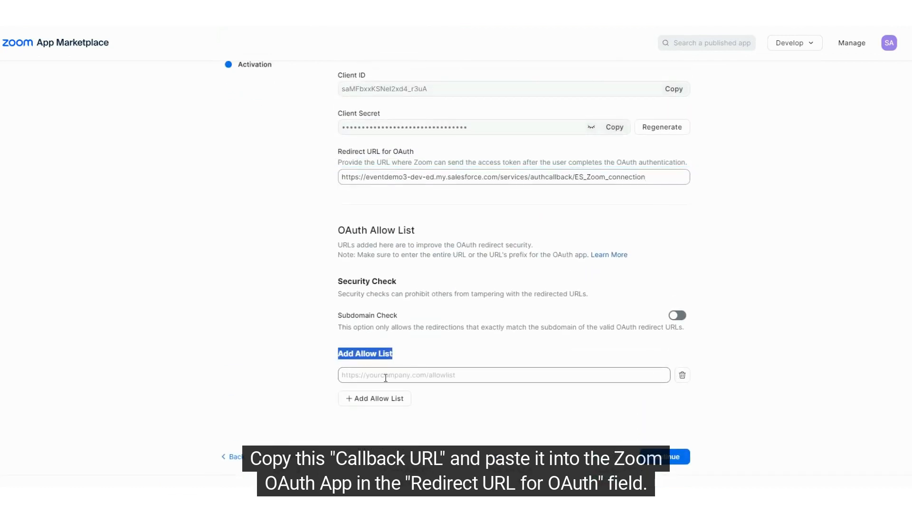
{"action": "left_click_drag", "start_coordinate": [341, 177], "coordinate": [499, 180]}
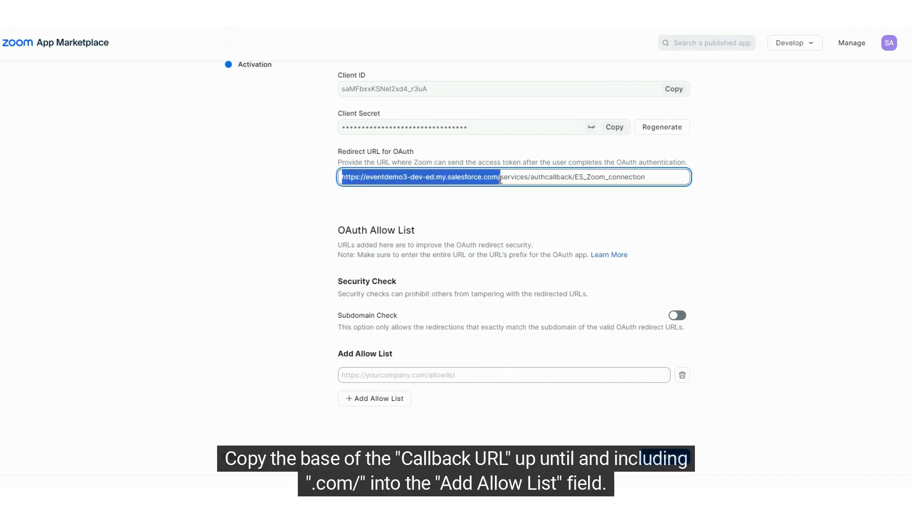
{"action": "key", "text": "ctrl+c"}
{"action": "left_click", "coordinate": [343, 374]}
{"action": "key", "text": "ctrl+v"}
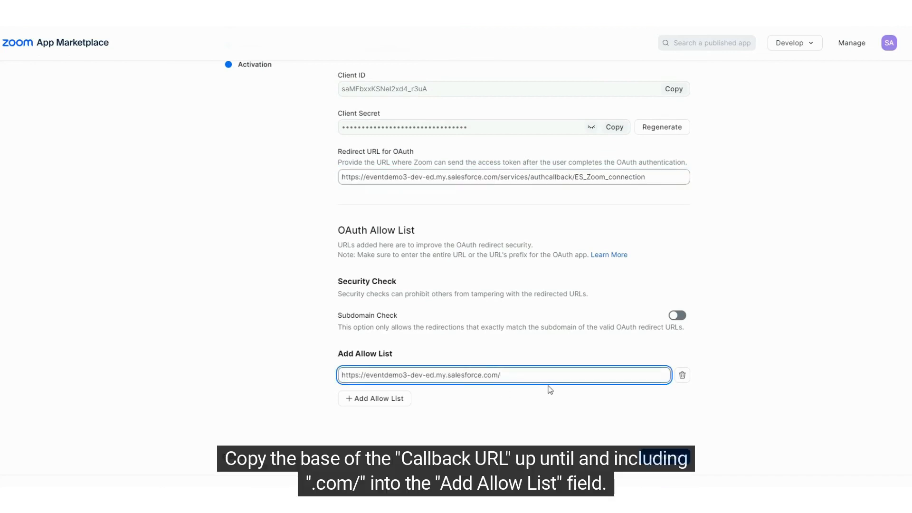
{"action": "left_click", "coordinate": [520, 389]}
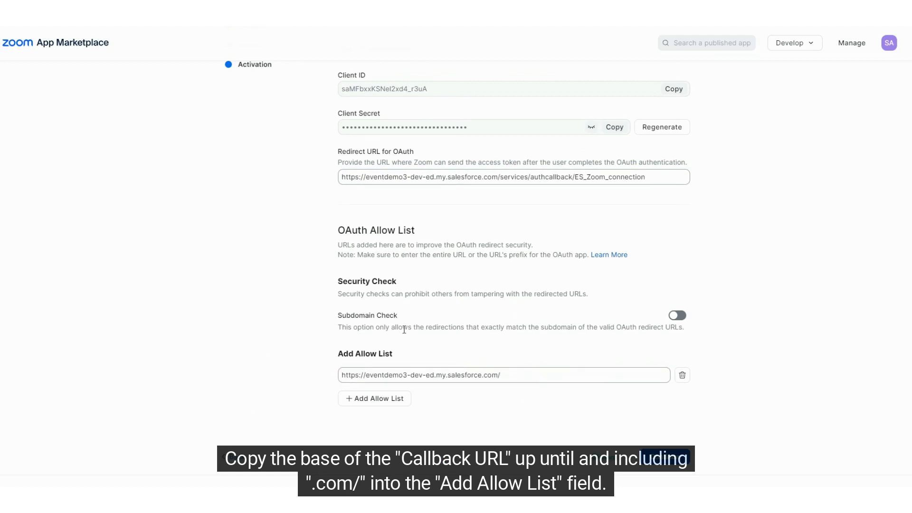
{"action": "left_click", "coordinate": [688, 470]}
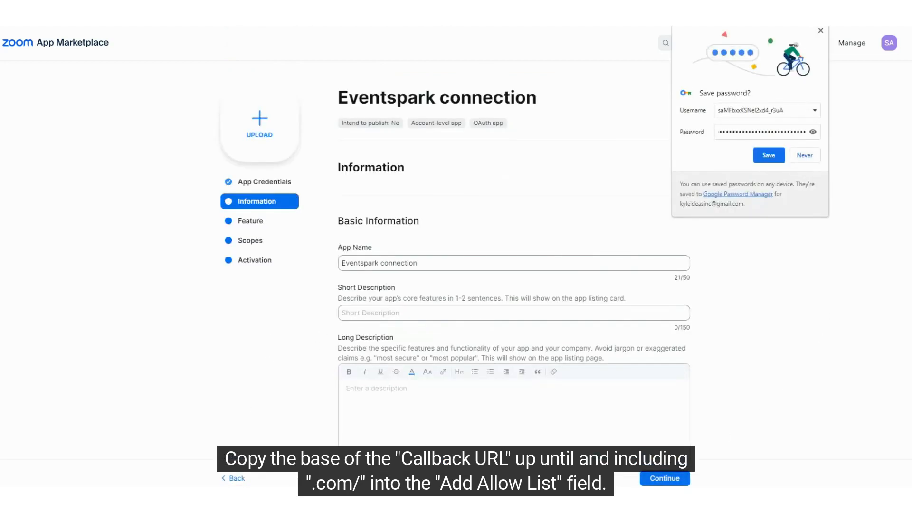
Set both short and long descriptions to 'used to connect to ES'
{"action": "scroll", "coordinate": [770, 328], "scroll_direction": "down", "scroll_amount": 2}
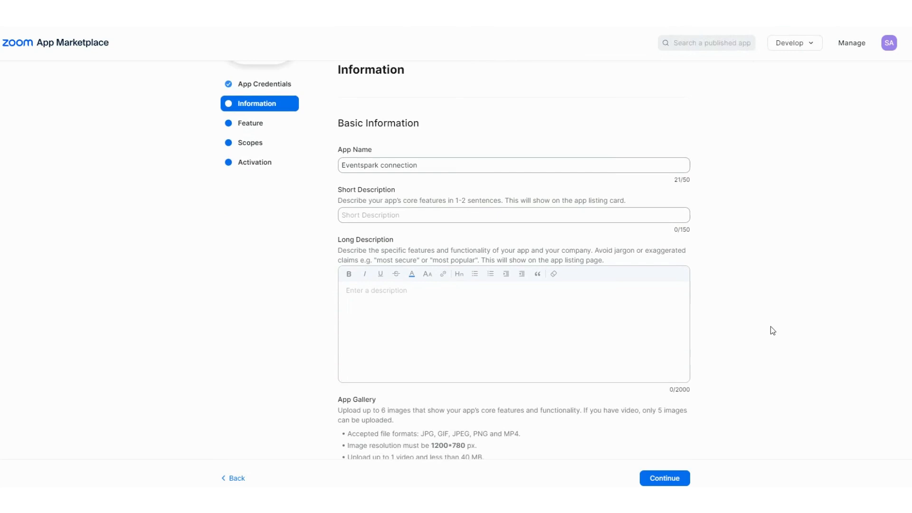
{"action": "left_click", "coordinate": [417, 217]}
{"action": "type", "text": "used "}
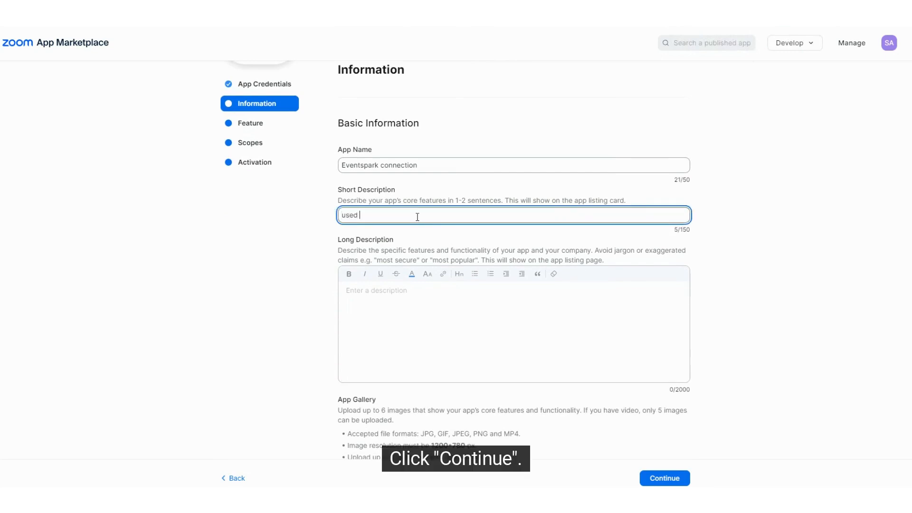
{"action": "type", "text": "to connect t"}
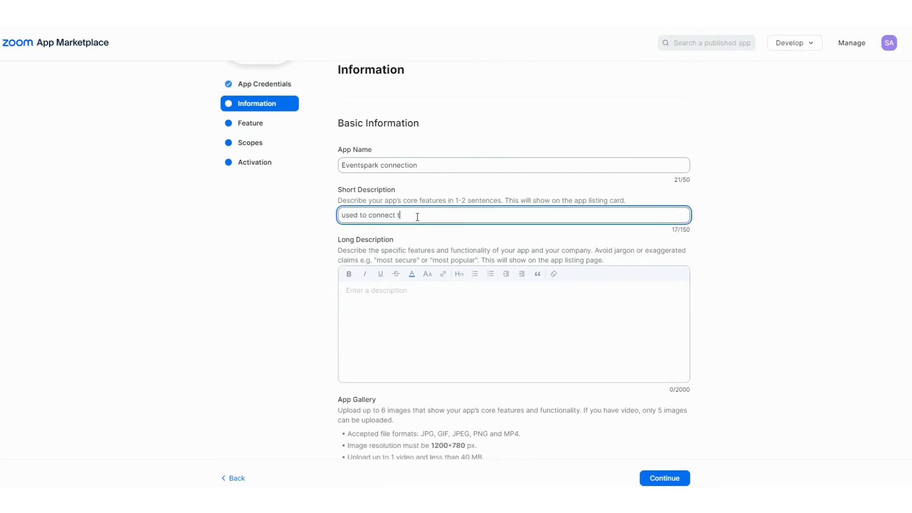
{"action": "type", "text": "o ES"}
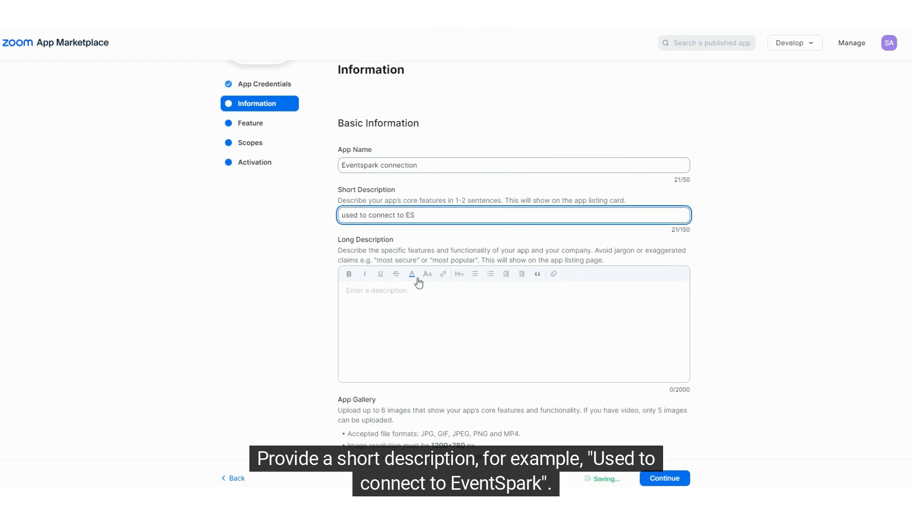
{"action": "left_click_drag", "start_coordinate": [424, 217], "coordinate": [302, 217]}
{"action": "left_click", "coordinate": [449, 292]}
{"action": "key", "text": "ctrl+v"}
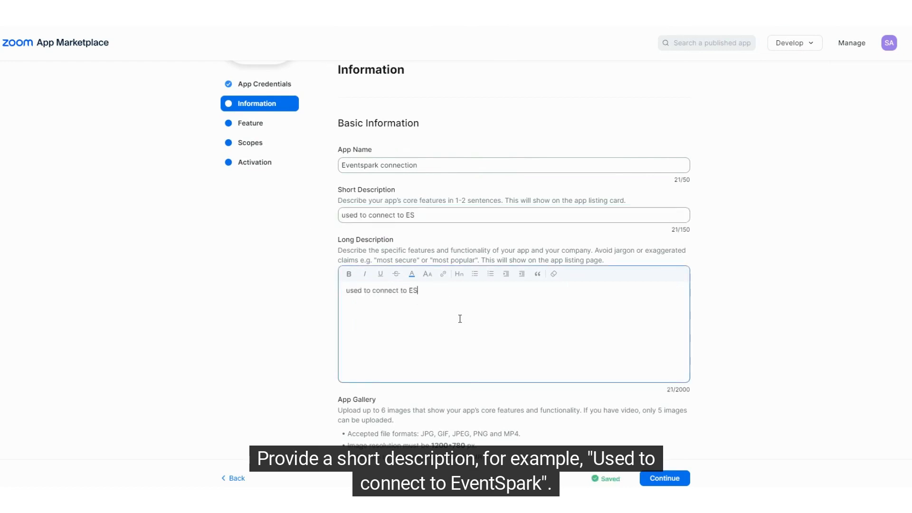
Enter company name SparkSmiths and the developer contact's name and e-mail address
{"action": "scroll", "coordinate": [472, 340], "scroll_direction": "down", "scroll_amount": 5}
{"action": "scroll", "coordinate": [484, 337], "scroll_direction": "down", "scroll_amount": 2}
{"action": "left_click", "coordinate": [393, 232]}
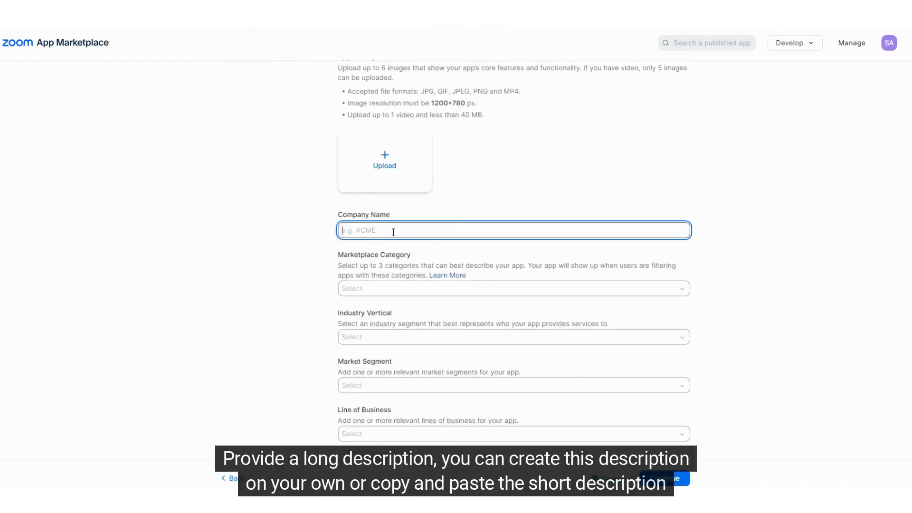
{"action": "type", "text": "SparkSmiths"}
{"action": "scroll", "coordinate": [406, 230], "scroll_direction": "down", "scroll_amount": 7}
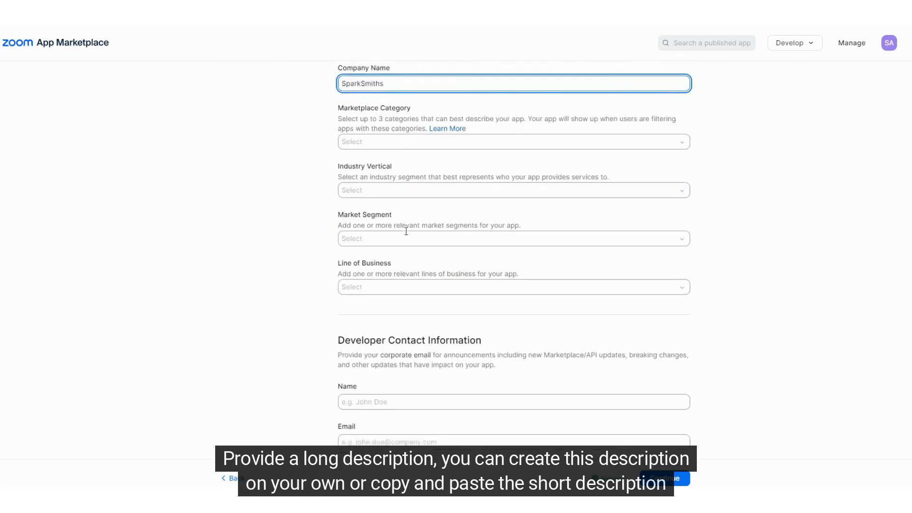
{"action": "left_click", "coordinate": [375, 205]}
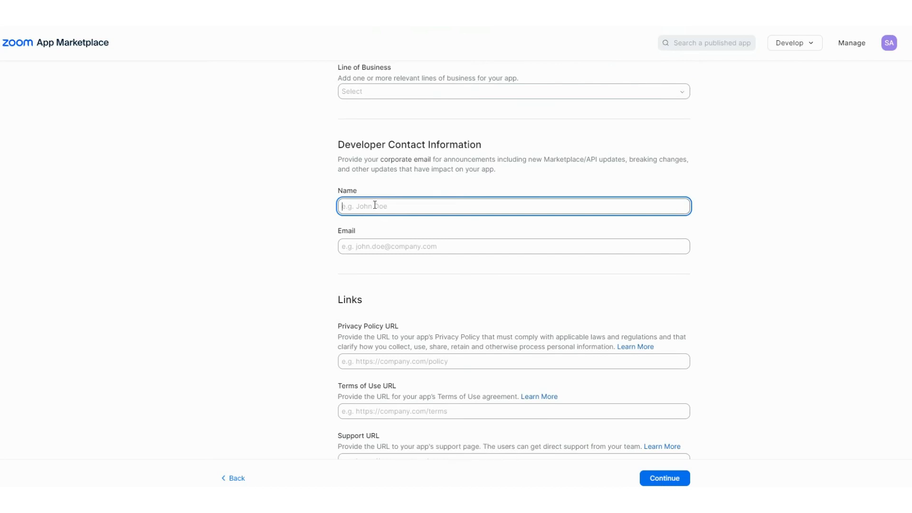
{"action": "type", "text": "Jaclyn"}
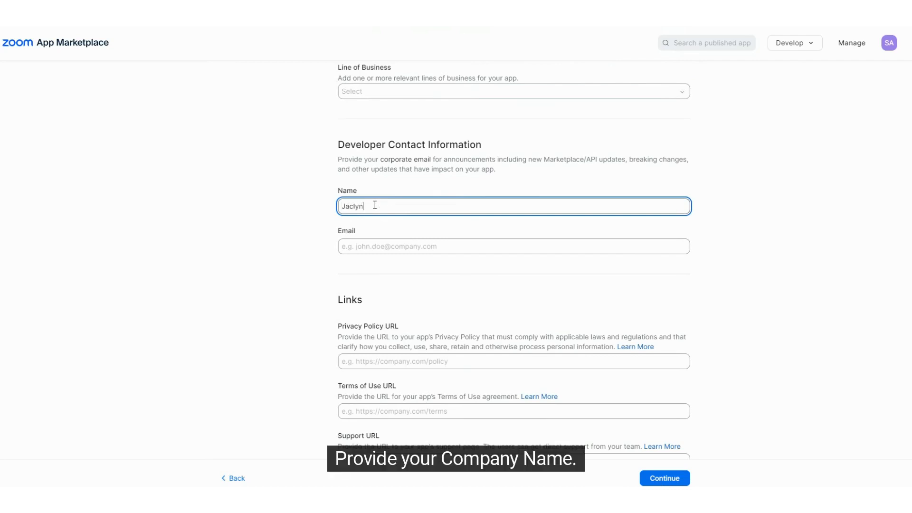
{"action": "key", "text": "Tab"}
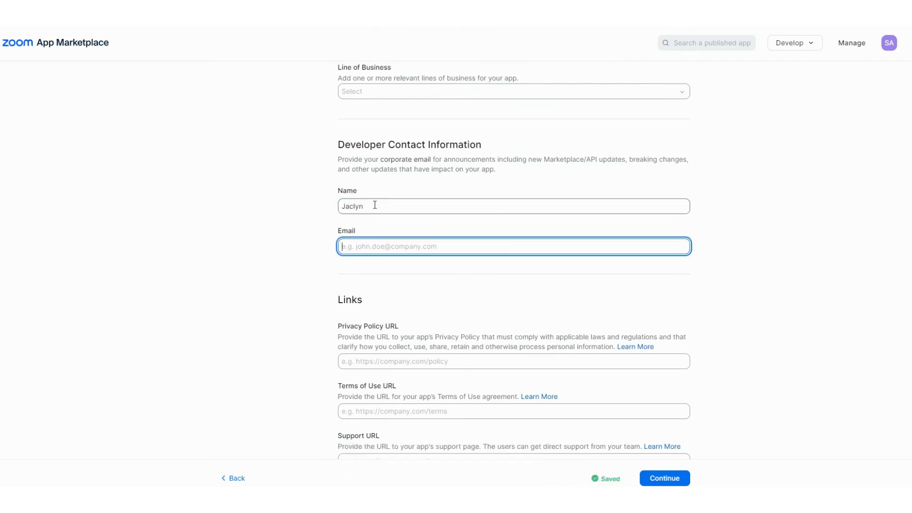
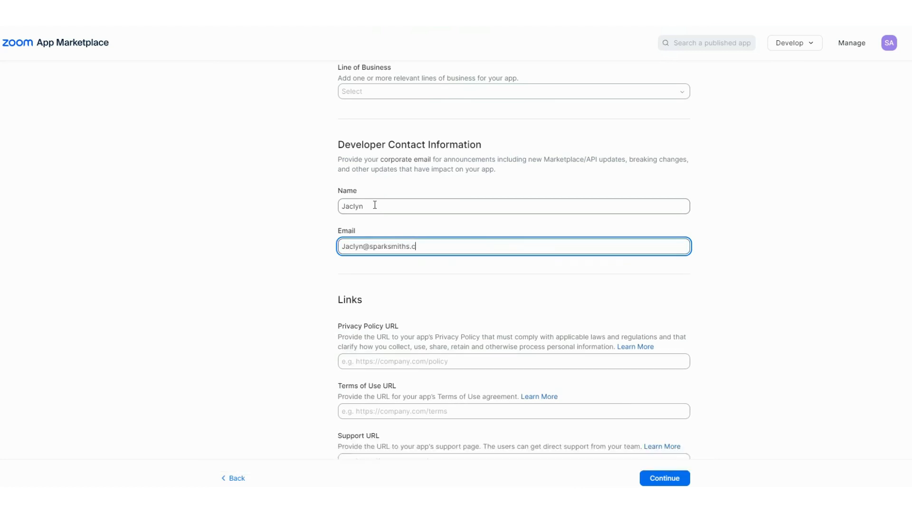
{"action": "scroll", "coordinate": [577, 304], "scroll_direction": "down", "scroll_amount": 2}
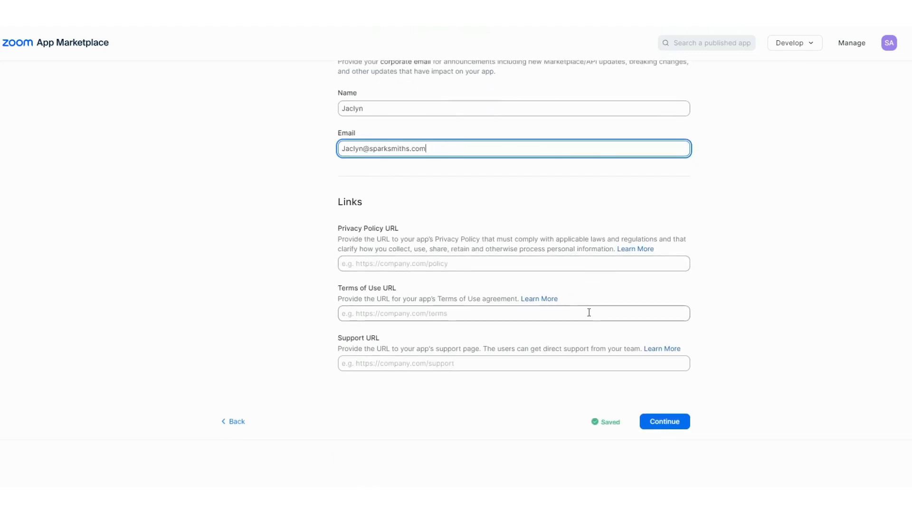
{"action": "left_click", "coordinate": [654, 425]}
On the Scopes step, add the meeting read and meeting write admin scopes
{"action": "scroll", "coordinate": [525, 375], "scroll_direction": "down", "scroll_amount": 4}
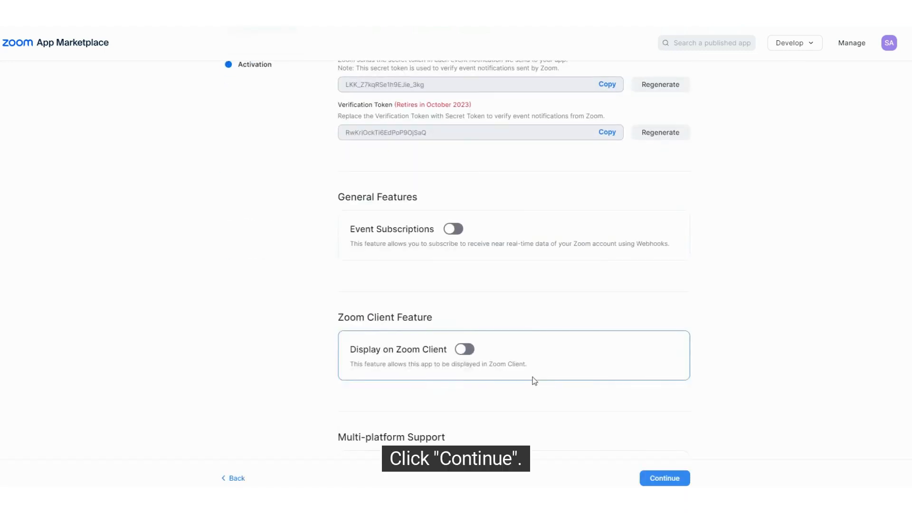
{"action": "scroll", "coordinate": [429, 151], "scroll_direction": "down", "scroll_amount": 5}
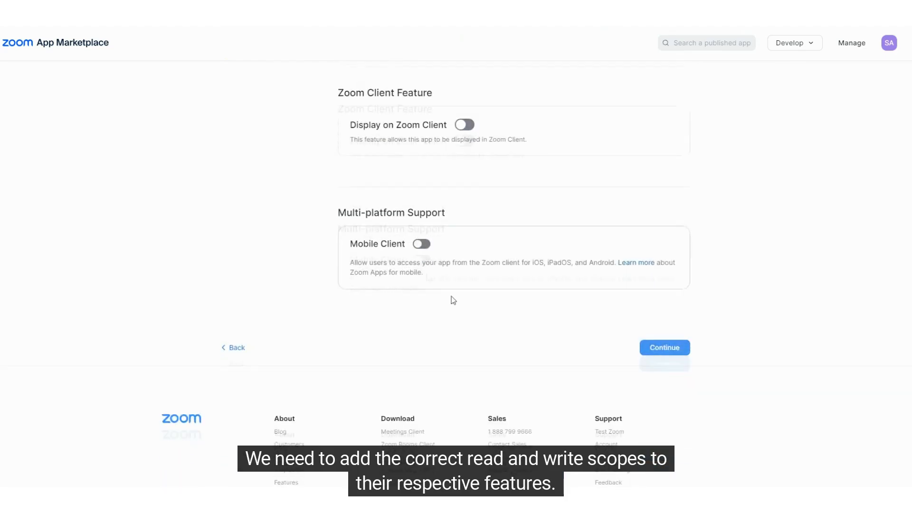
{"action": "left_click", "coordinate": [651, 331]}
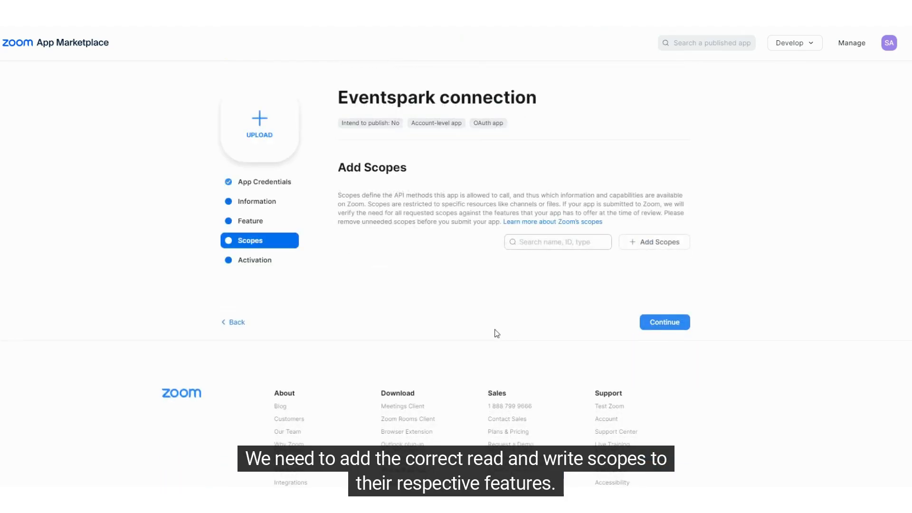
{"action": "left_click", "coordinate": [654, 244]}
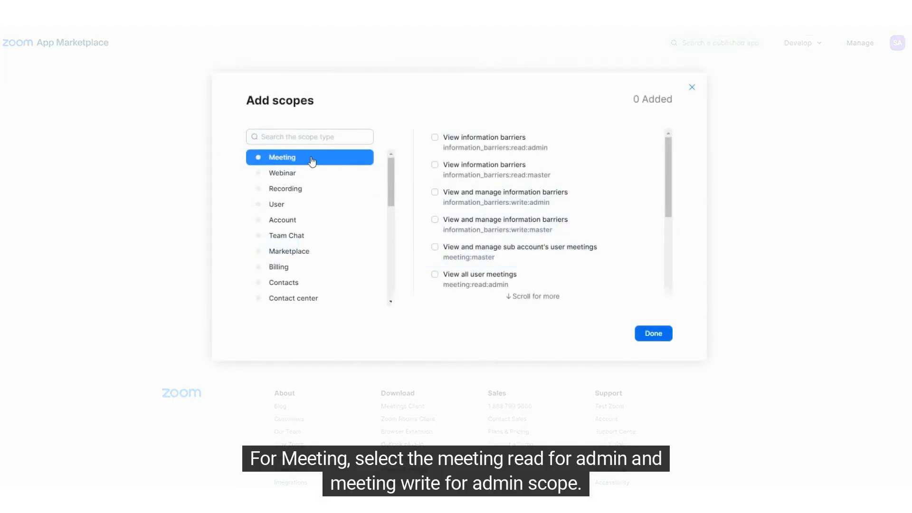
{"action": "left_click", "coordinate": [492, 288]}
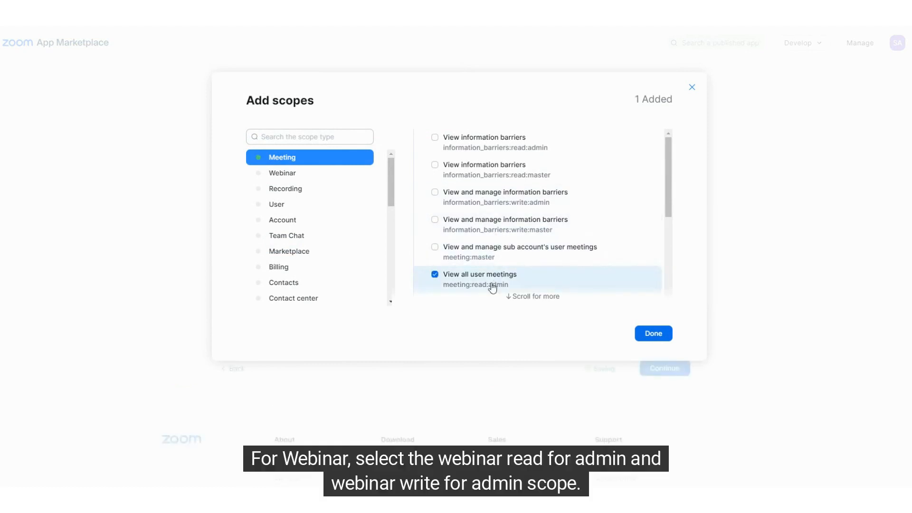
{"action": "scroll", "coordinate": [497, 280], "scroll_direction": "down", "scroll_amount": 3}
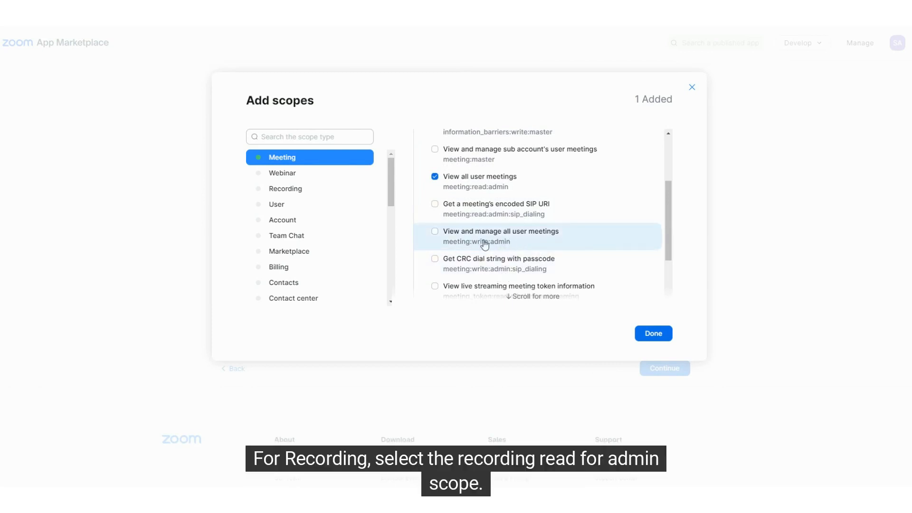
{"action": "left_click", "coordinate": [454, 244]}
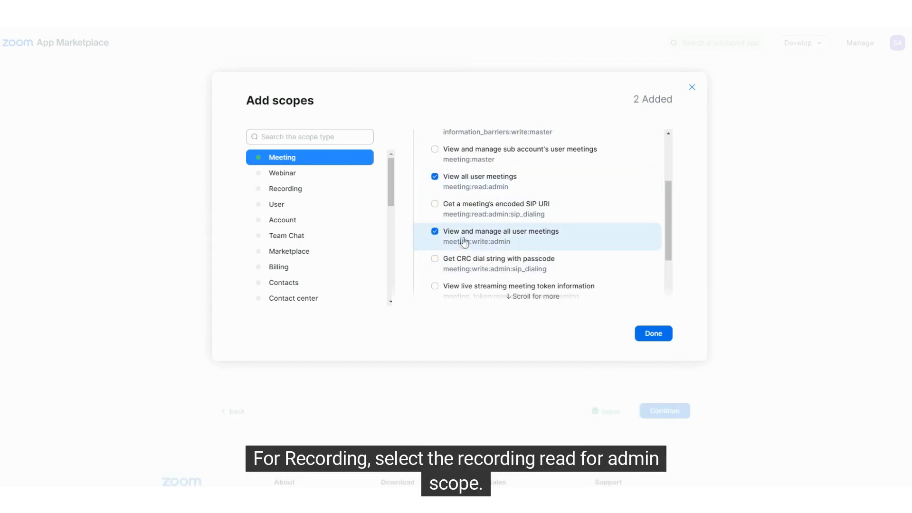
Add webinar read/write, recording read and user read admin scopes, then finish adding
{"action": "left_click", "coordinate": [286, 174]}
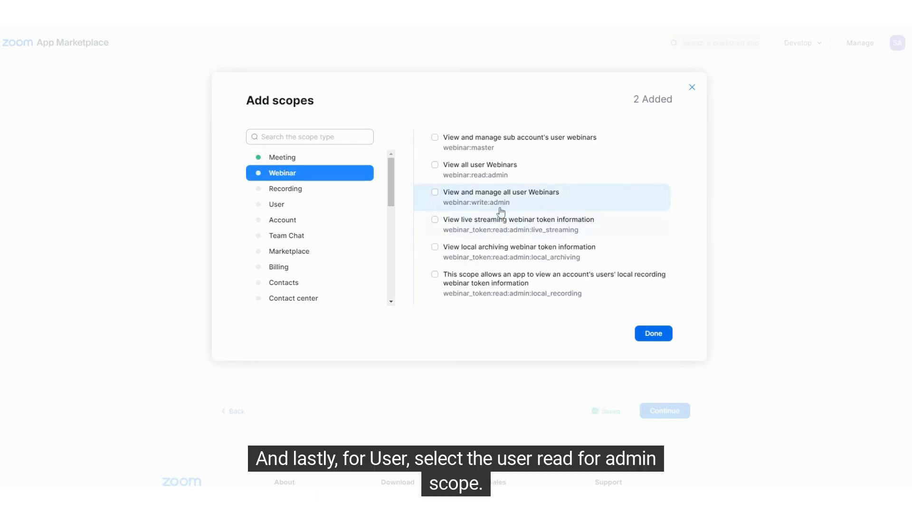
{"action": "left_click", "coordinate": [493, 178]}
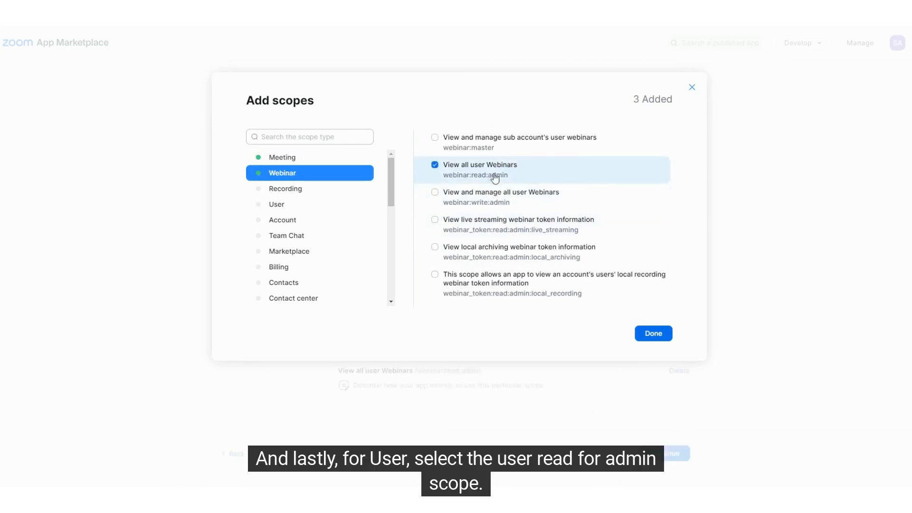
{"action": "left_click", "coordinate": [495, 204]}
{"action": "left_click", "coordinate": [290, 189]}
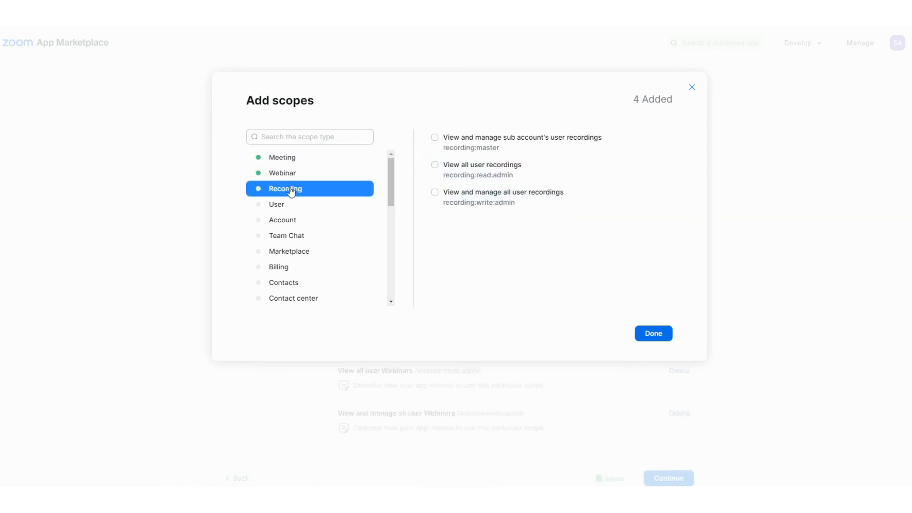
{"action": "left_click", "coordinate": [494, 178]}
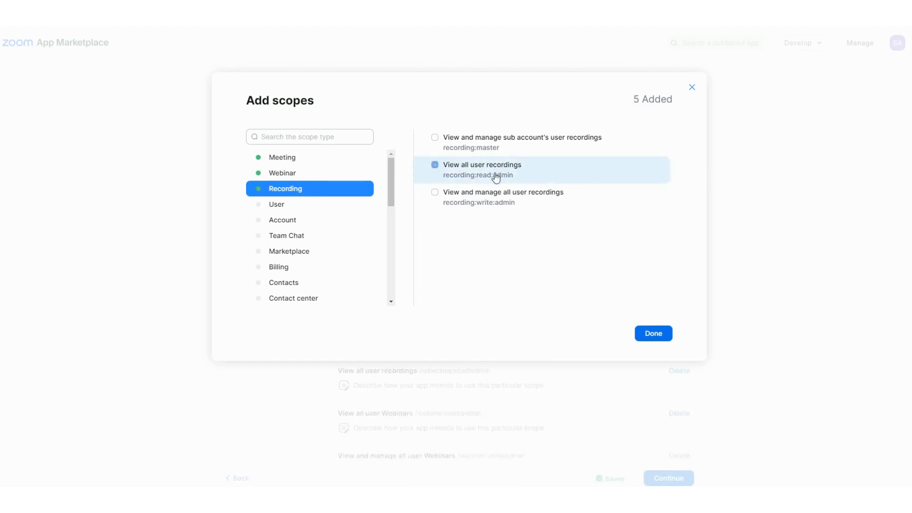
{"action": "left_click", "coordinate": [292, 210]}
{"action": "left_click", "coordinate": [485, 175]}
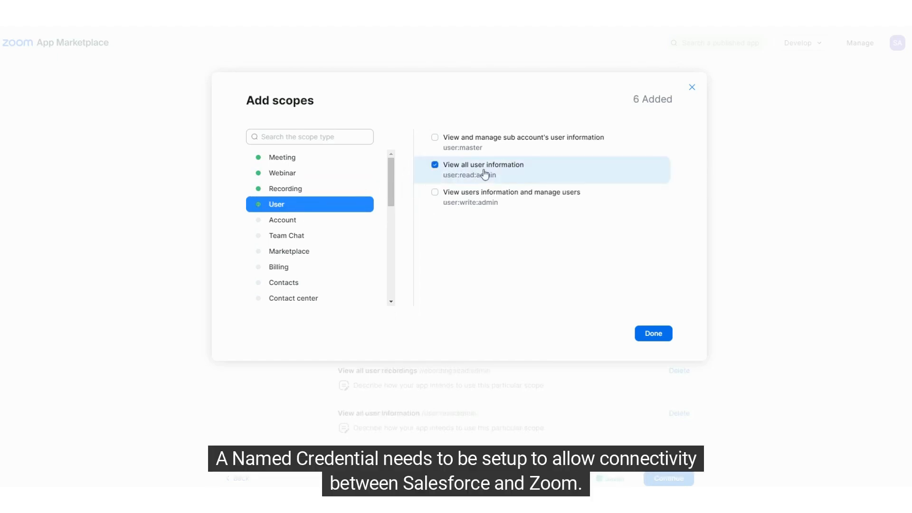
{"action": "left_click", "coordinate": [655, 334]}
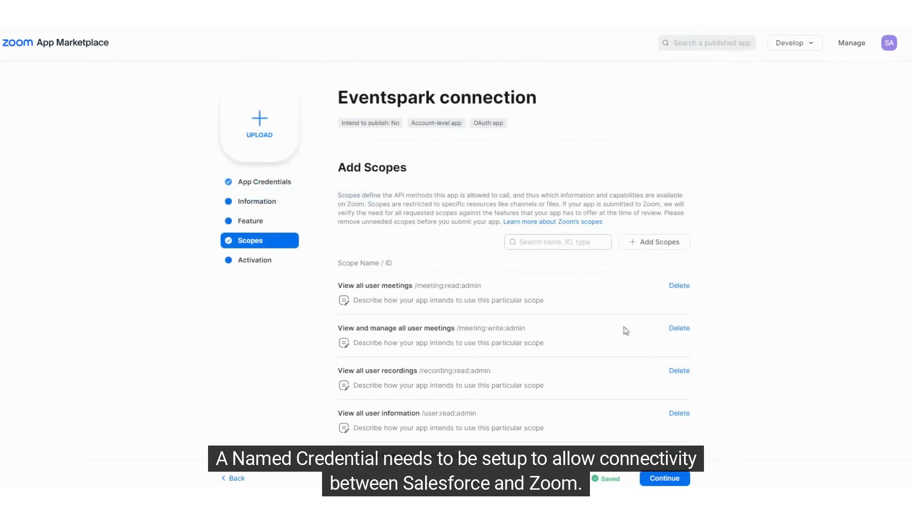
{"action": "scroll", "coordinate": [620, 335], "scroll_direction": "down", "scroll_amount": 4}
{"action": "scroll", "coordinate": [631, 328], "scroll_direction": "up", "scroll_amount": 4}
{"action": "scroll", "coordinate": [632, 330], "scroll_direction": "down", "scroll_amount": 5}
Advance the Zoom app to activation and start a new legacy named credential in Salesforce
{"action": "left_click", "coordinate": [669, 340]}
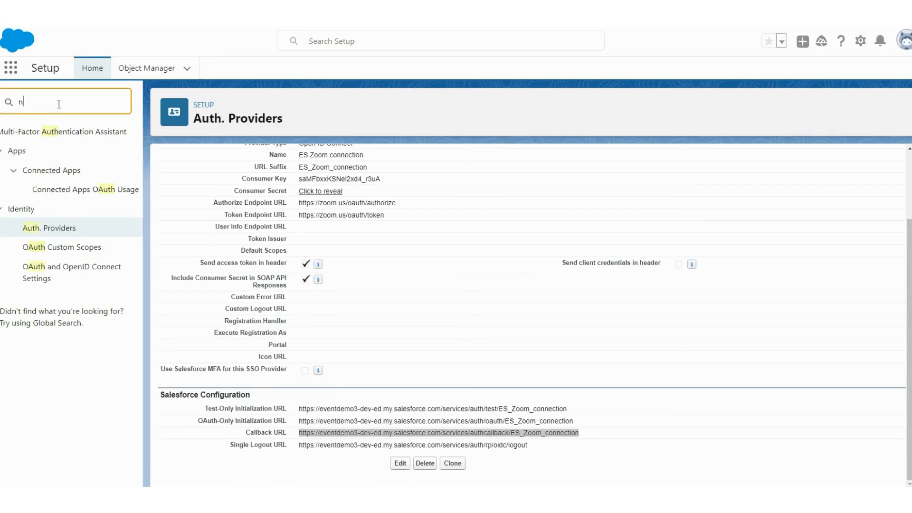
{"action": "type", "text": "named"}
{"action": "left_click", "coordinate": [84, 151]}
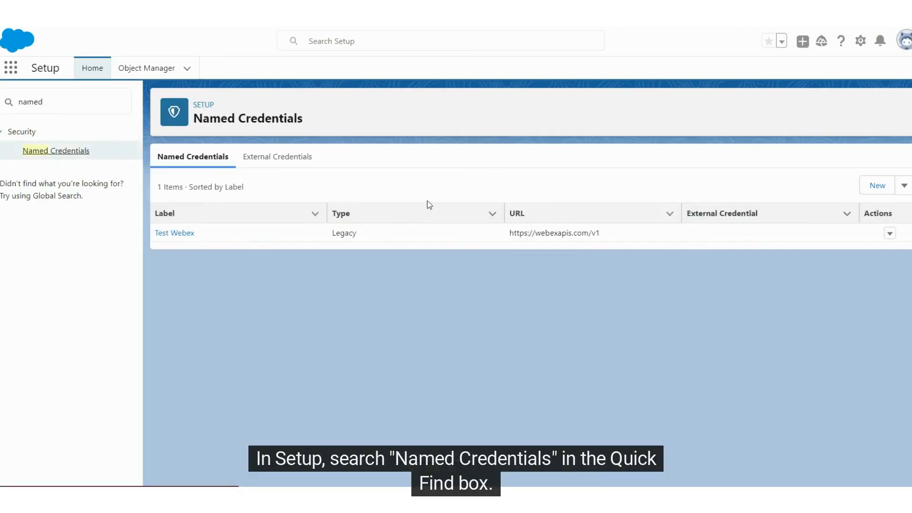
{"action": "left_click", "coordinate": [904, 186]}
{"action": "left_click", "coordinate": [885, 207]}
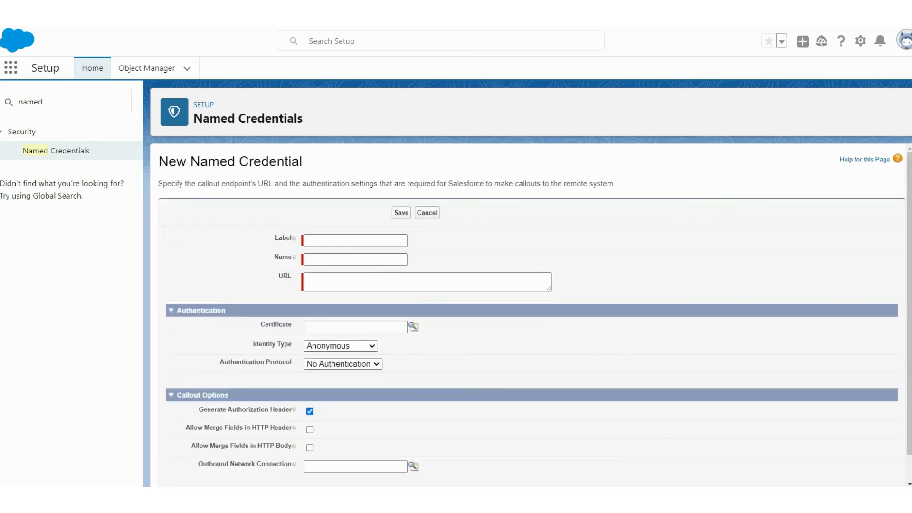
{"action": "left_click", "coordinate": [362, 243]}
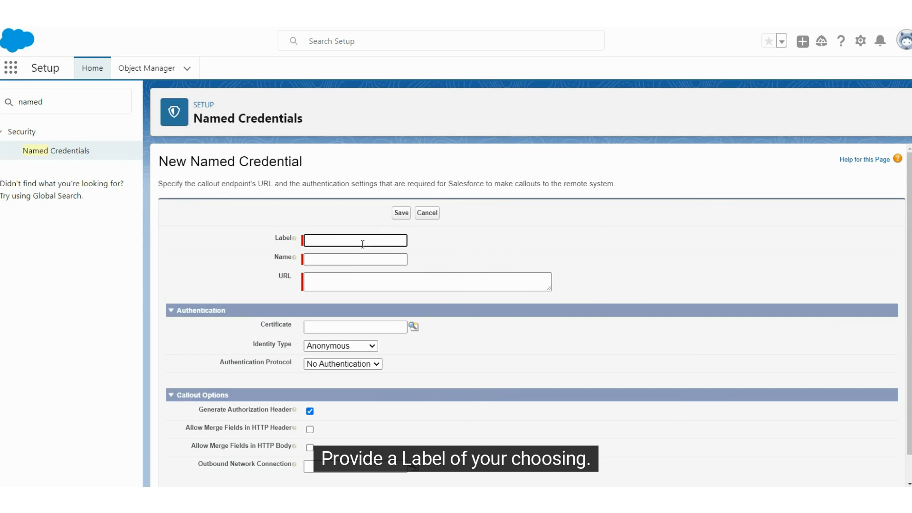
{"action": "type", "text": "Zoom Connection"}
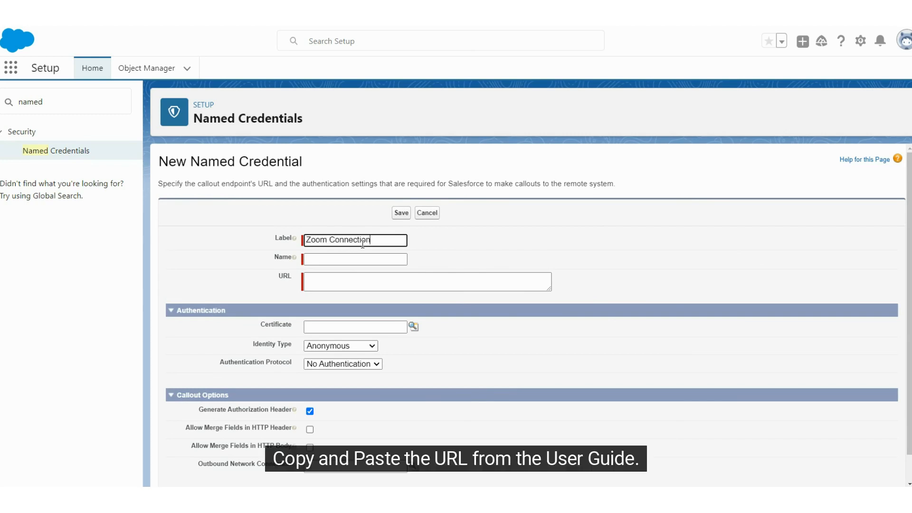
{"action": "left_click", "coordinate": [354, 255]}
{"action": "left_click", "coordinate": [349, 281]}
{"action": "type", "text": "https://api.zoom.us/v2/"}
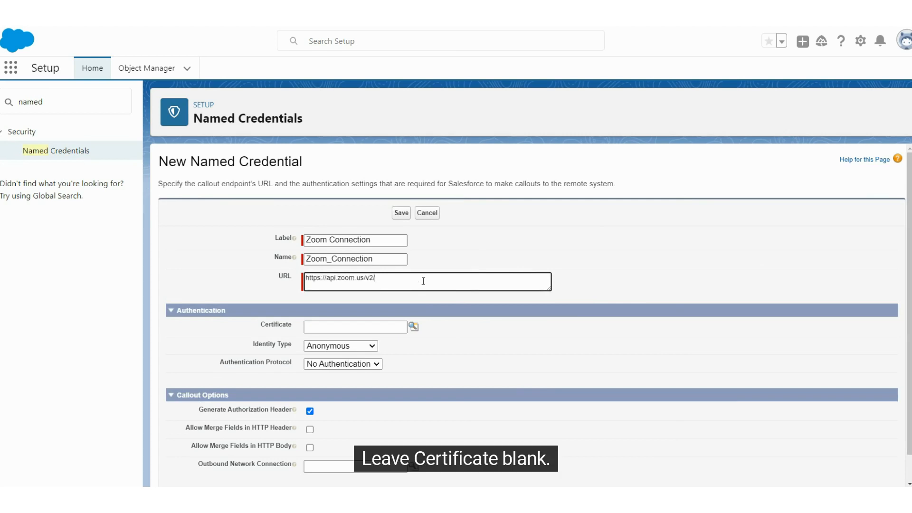
{"action": "scroll", "coordinate": [583, 342], "scroll_direction": "down", "scroll_amount": 1}
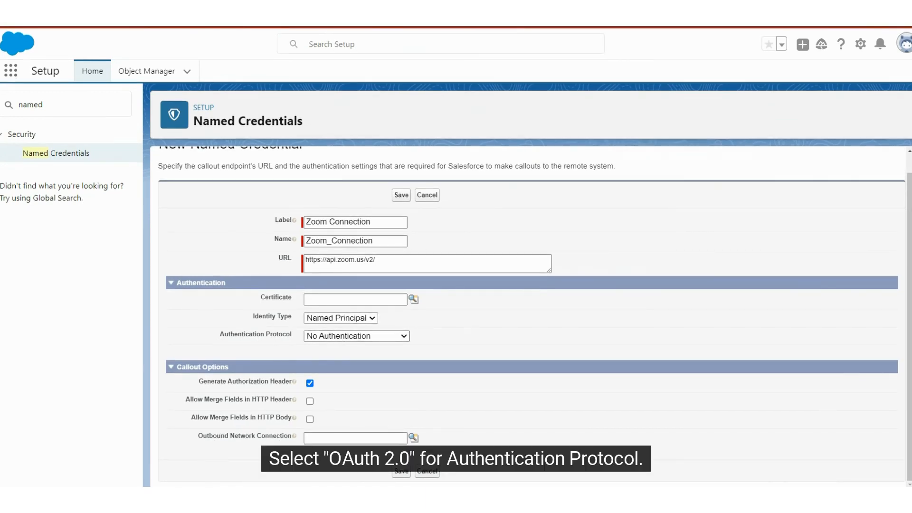
Use OAuth 2.0 with the ES Zoom connection provider and allow merge fields in header and body
{"action": "left_click", "coordinate": [341, 336]}
{"action": "left_click", "coordinate": [340, 362]}
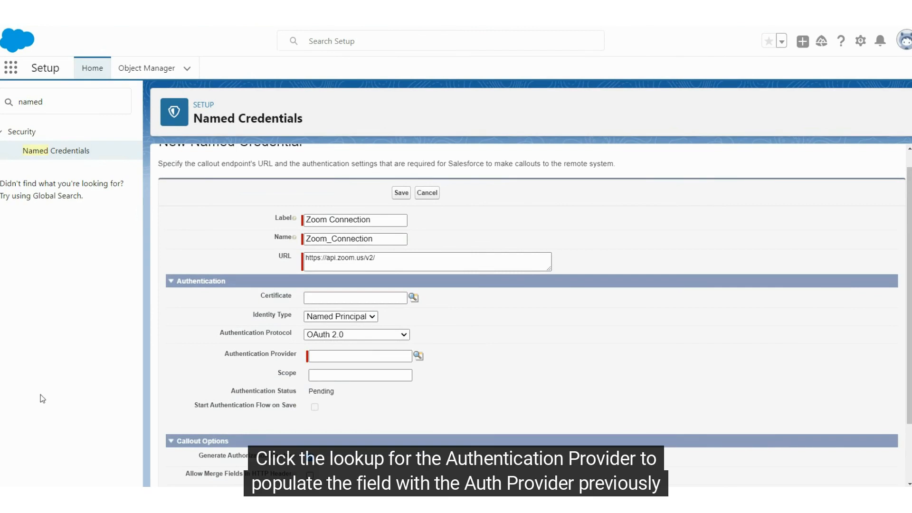
{"action": "left_click", "coordinate": [342, 358]}
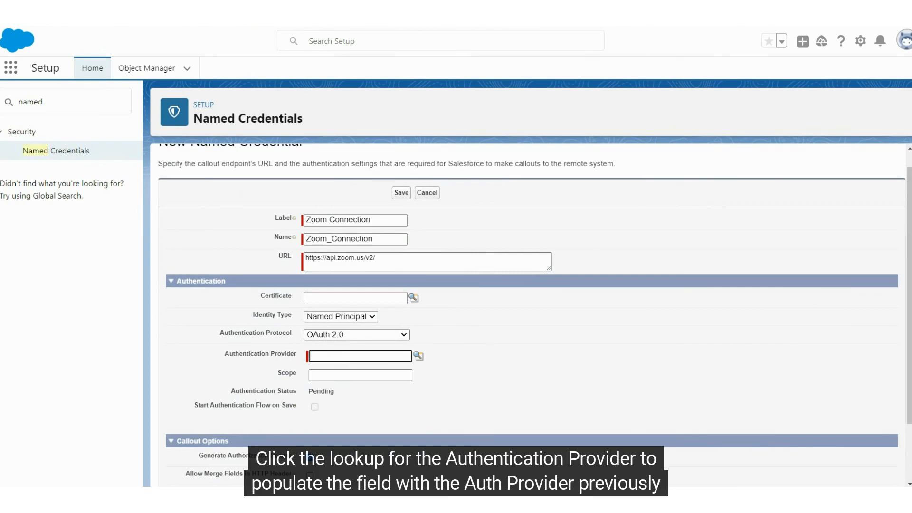
{"action": "left_click", "coordinate": [418, 355]}
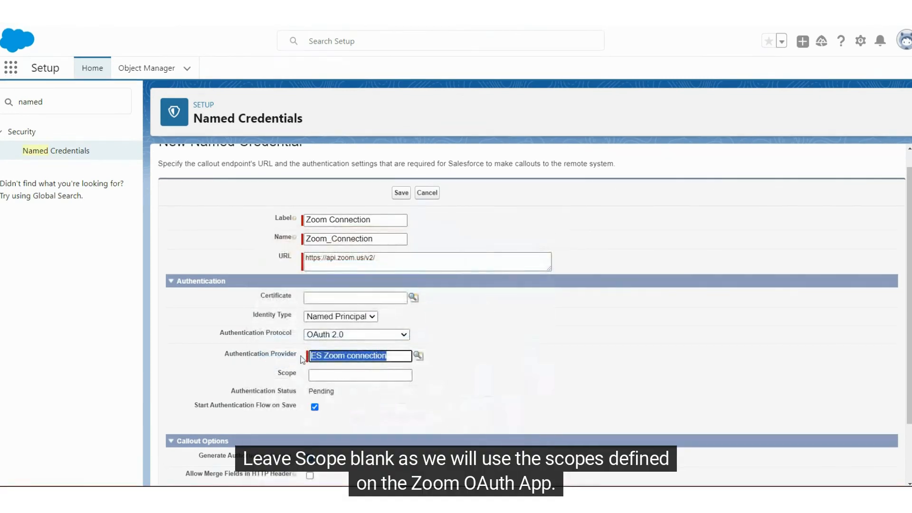
{"action": "scroll", "coordinate": [491, 393], "scroll_direction": "down", "scroll_amount": 1}
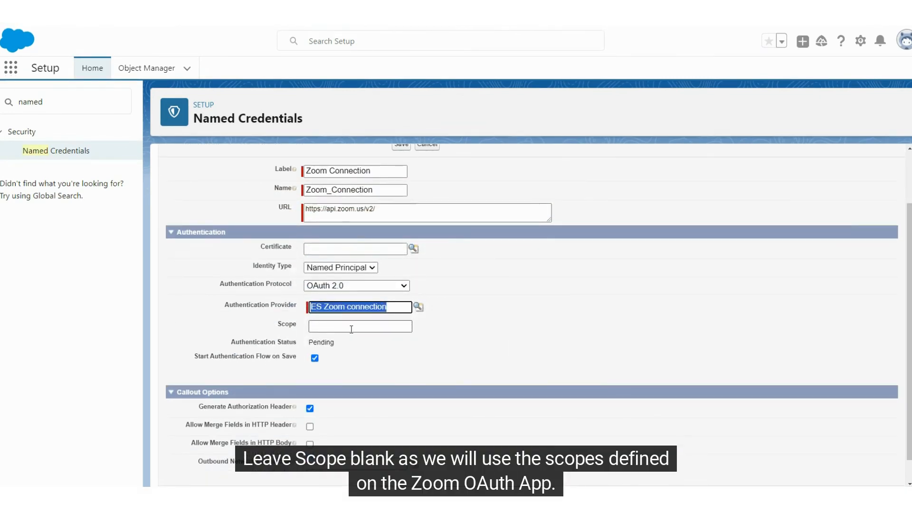
{"action": "scroll", "coordinate": [477, 344], "scroll_direction": "down", "scroll_amount": 1}
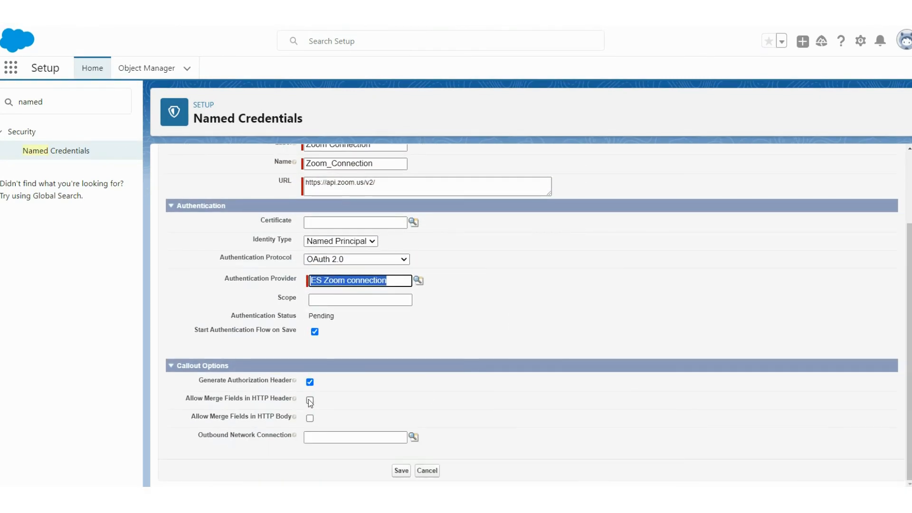
{"action": "left_click", "coordinate": [310, 400]}
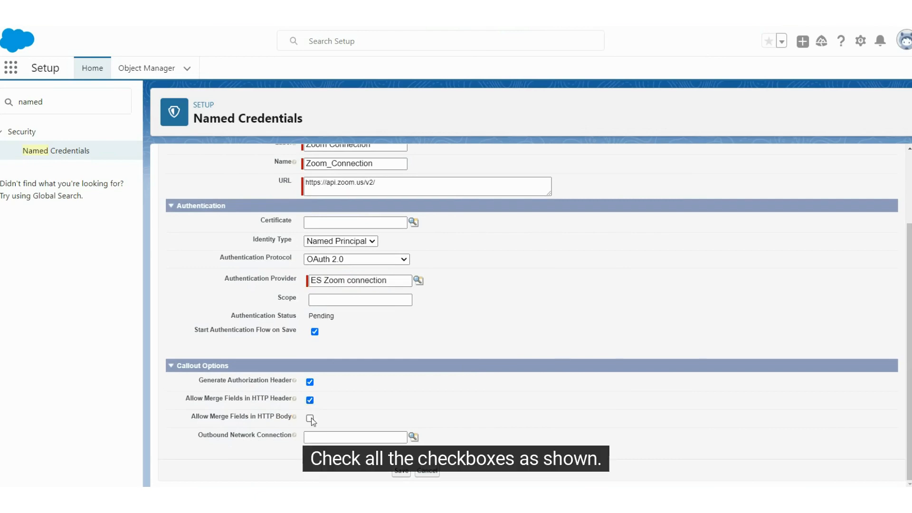
{"action": "left_click", "coordinate": [311, 418]}
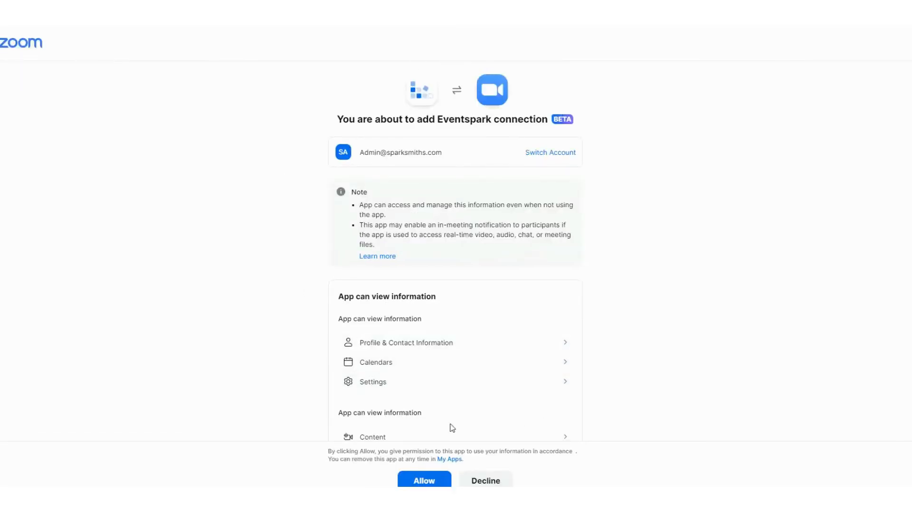
Allow the Eventspark connection app access to the Zoom admin account
{"action": "scroll", "coordinate": [583, 311], "scroll_direction": "down", "scroll_amount": 3}
{"action": "scroll", "coordinate": [566, 322], "scroll_direction": "up", "scroll_amount": 3}
{"action": "left_click", "coordinate": [419, 476]}
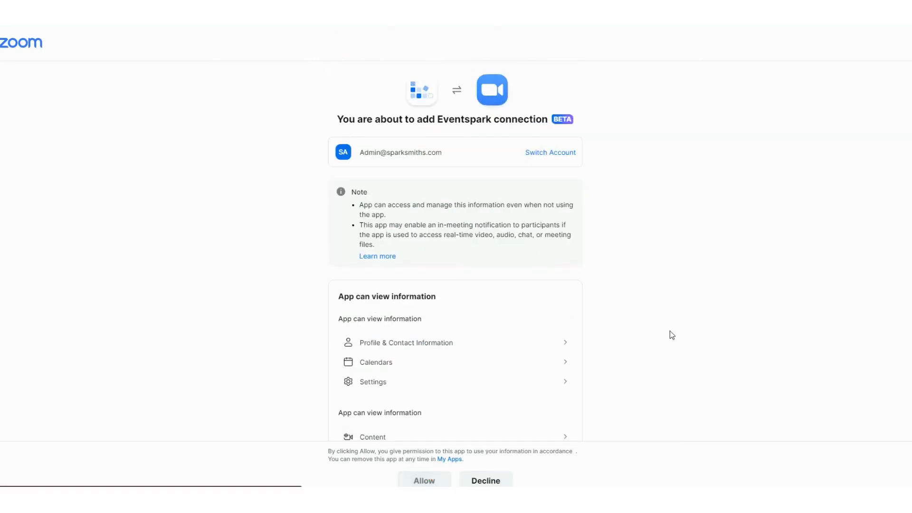